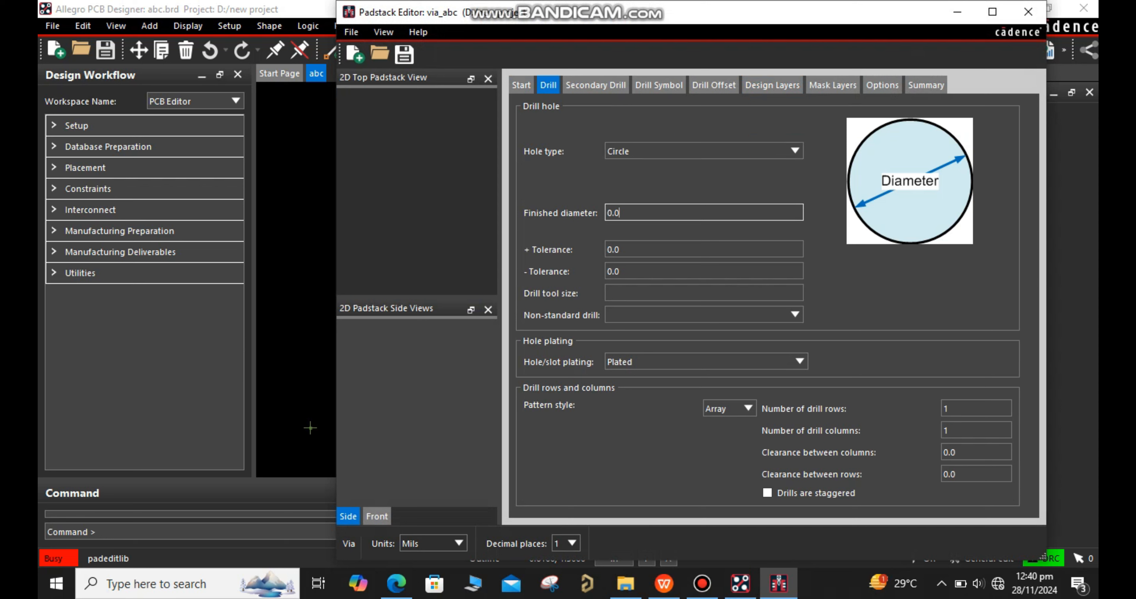
Set the circular drill hole's finished diameter to 8 mils with plus and minus tolerances of 3 mils
type("8")
key("Tab")
type("3")
key("Tab")
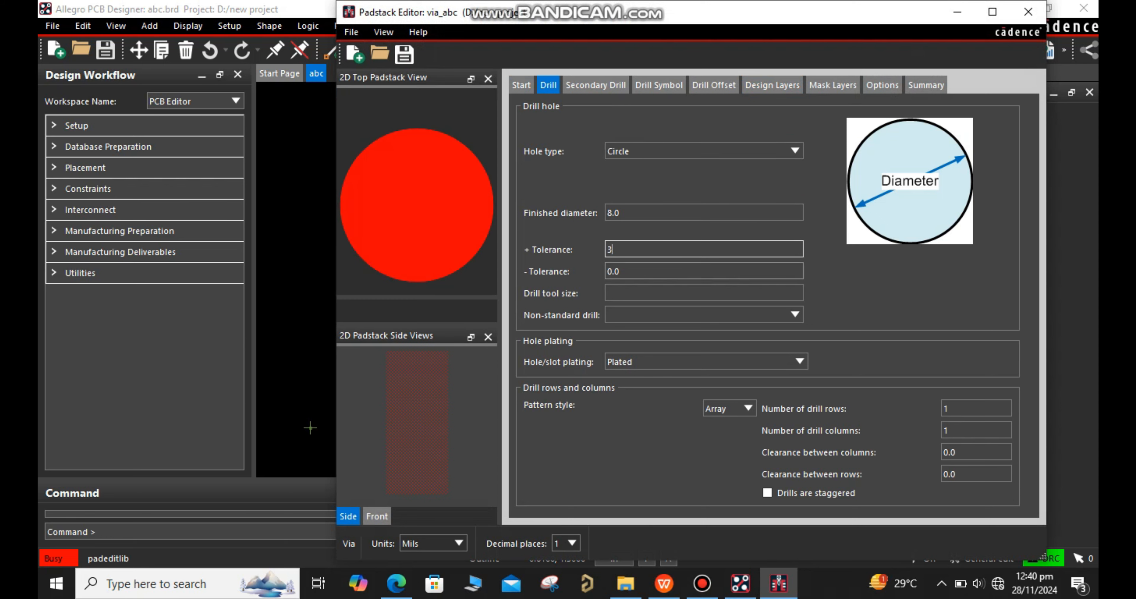
type("3")
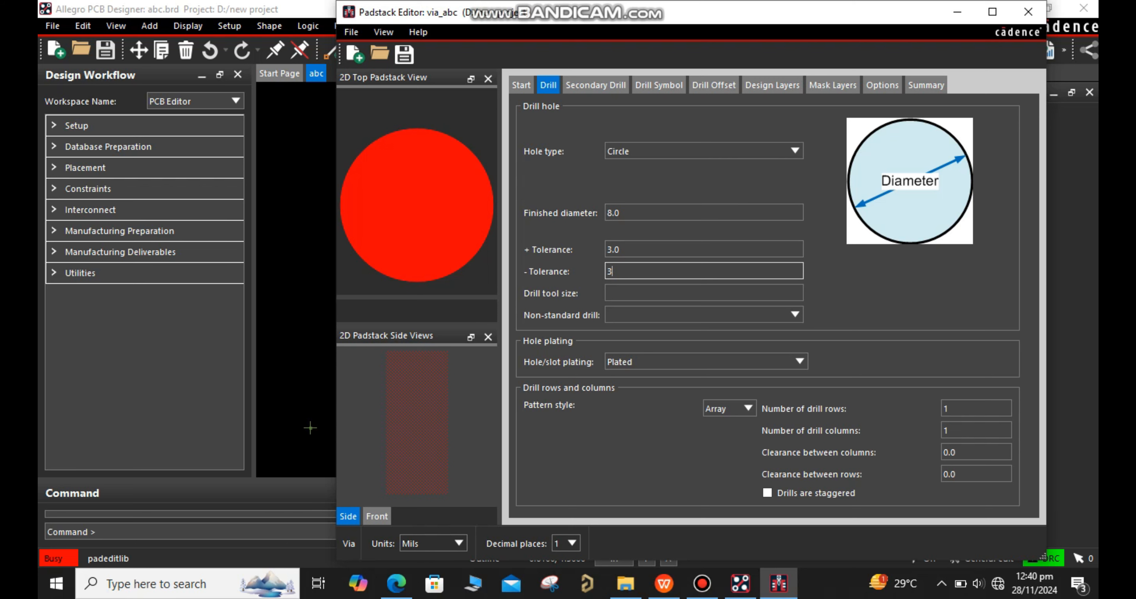
Define the drill symbol as a Cross figure 8 mils wide and 8 mils high
left_click(596, 85)
left_click(659, 85)
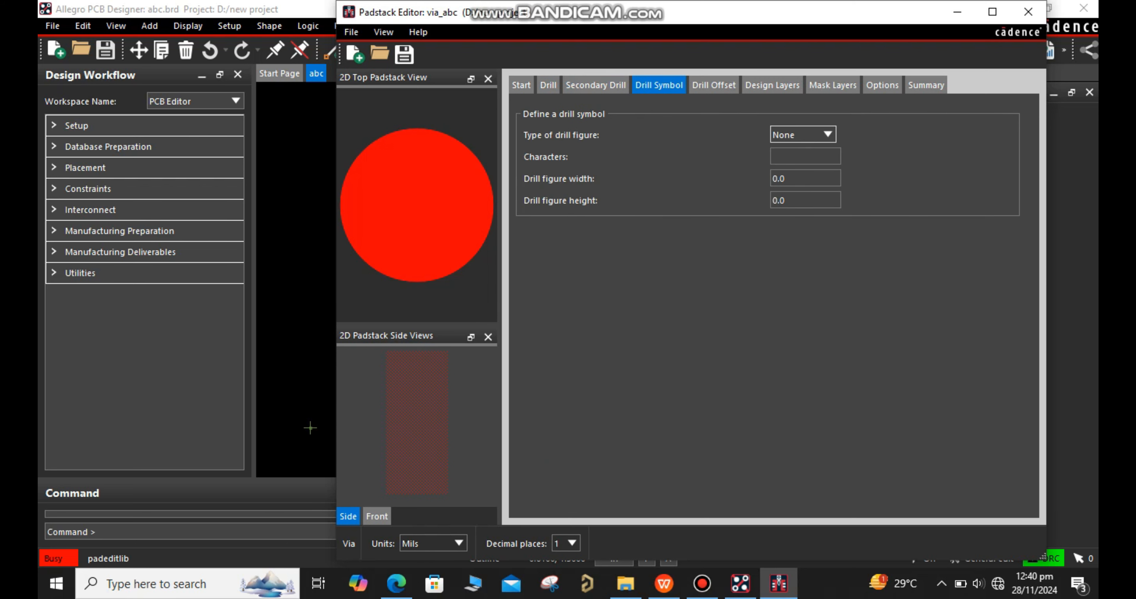
left_click(803, 135)
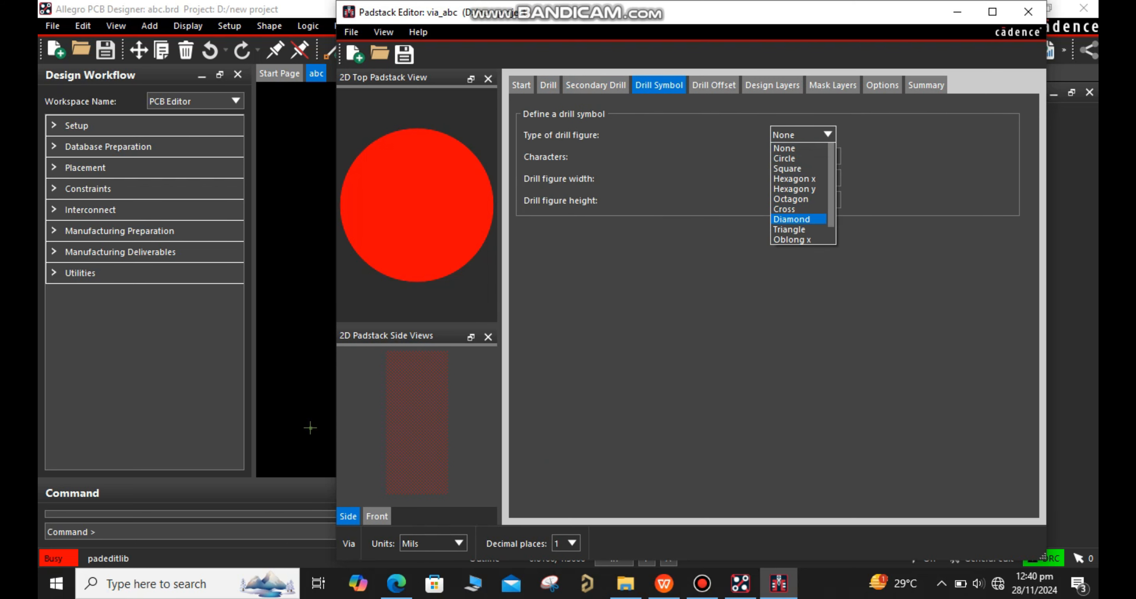
left_click(794, 209)
left_click_drag(796, 178, 771, 178)
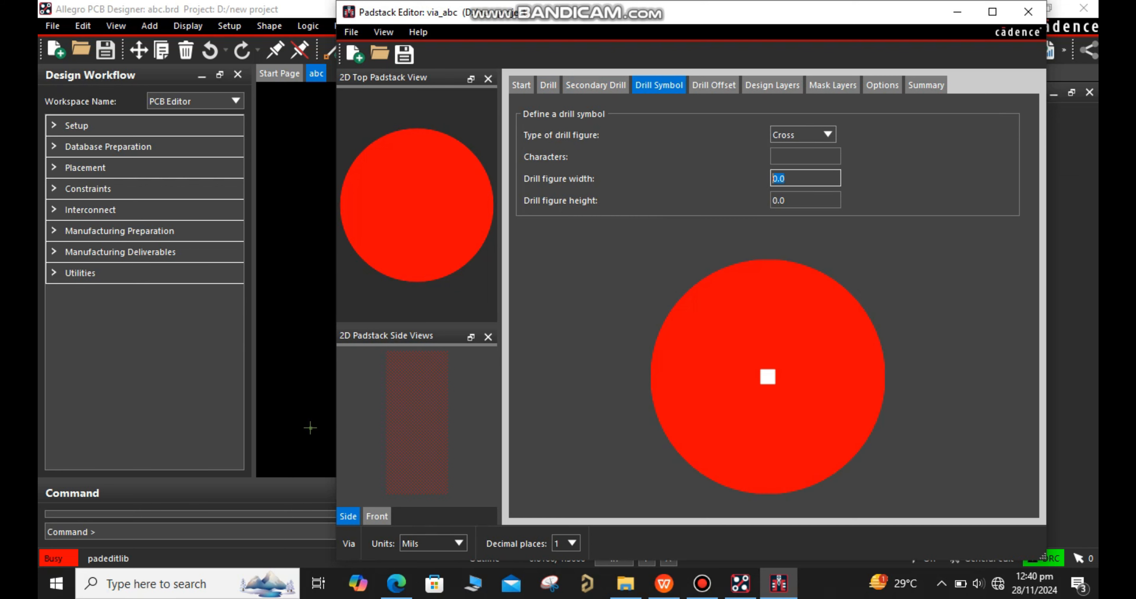
type("8")
key("Tab")
type("8")
Set the regular pads on BEGIN LAYER and DEFAULT INTERNAL to circles with a diameter of 16 mils
left_click(713, 85)
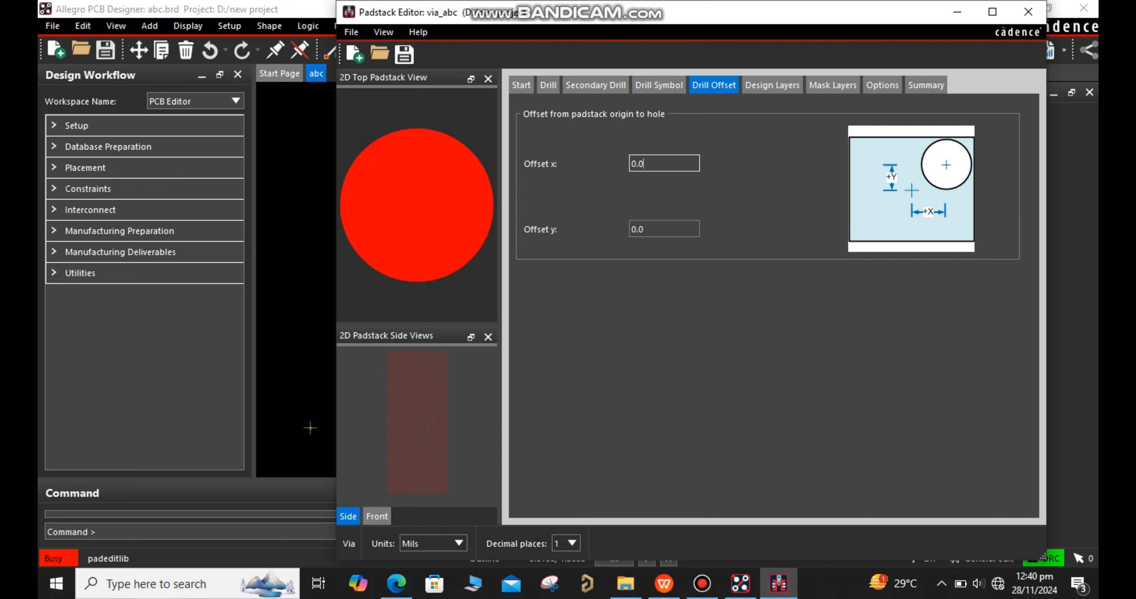
left_click(773, 85)
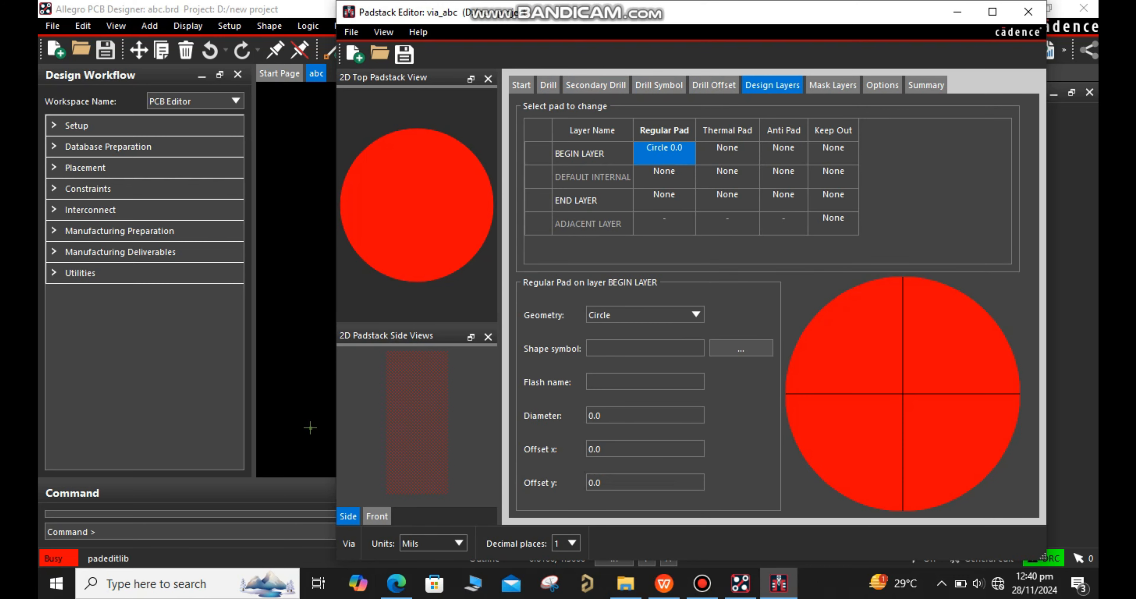
double_click(596, 416)
type("16")
left_click(665, 176)
left_click_drag(605, 415, 588, 416)
type("1")
Set the regular pad on END LAYER to a circle with a diameter of 16 mils
left_click(664, 200)
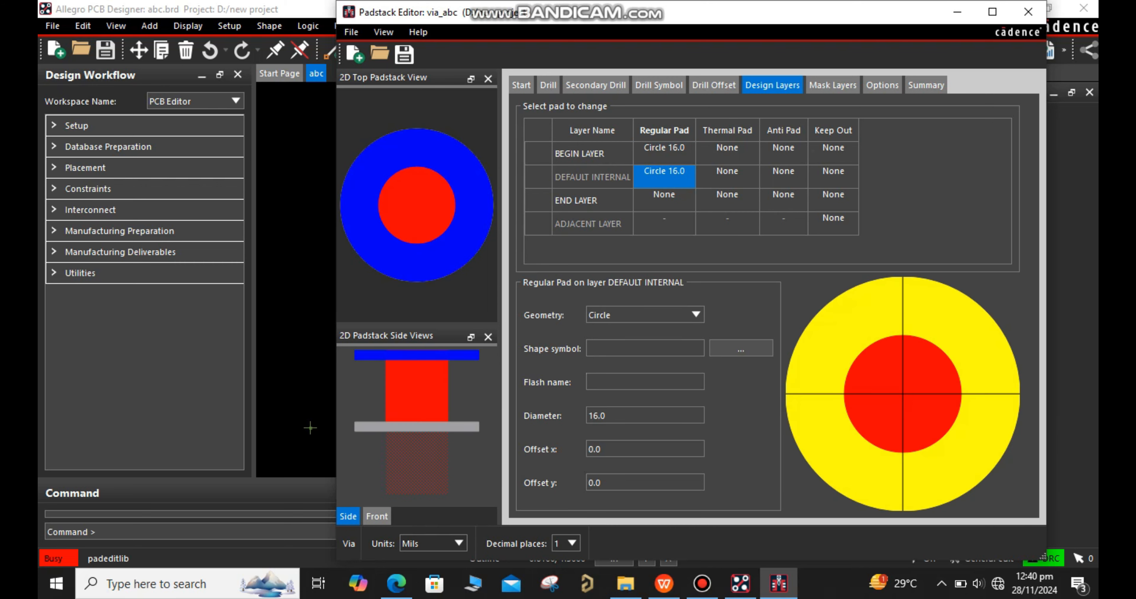
scroll(622, 495, "down", 1)
left_click(605, 415)
left_click_drag(606, 415, 589, 416)
type("16")
Set the thermal pad on BEGIN LAYER to a circle with a diameter of 24 mils
left_click(728, 154)
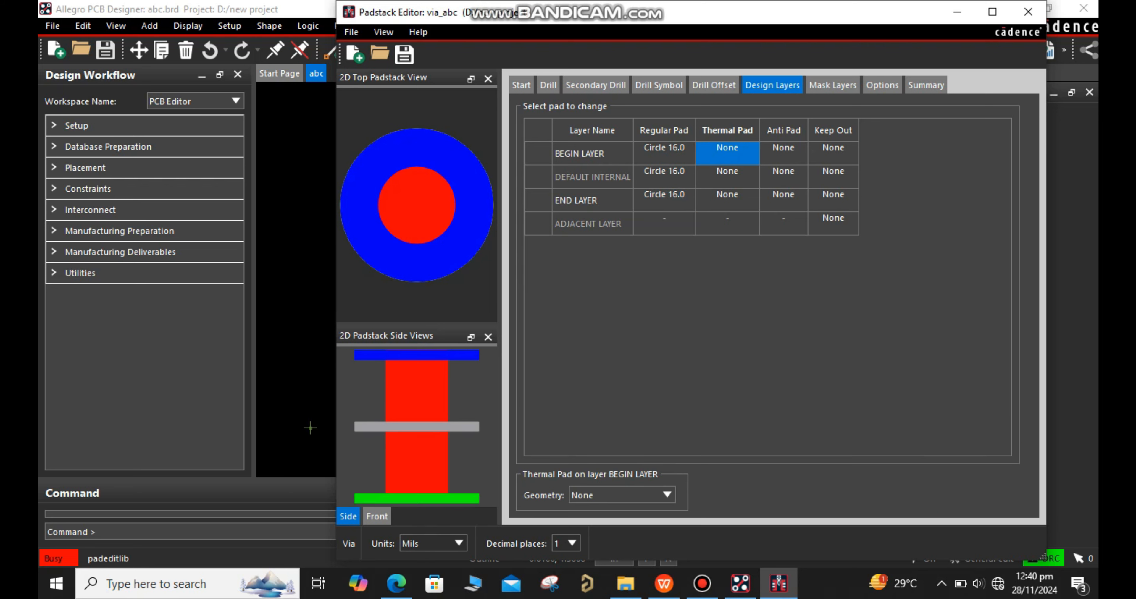
left_click(623, 495)
left_click(583, 401)
left_click_drag(605, 399, 585, 399)
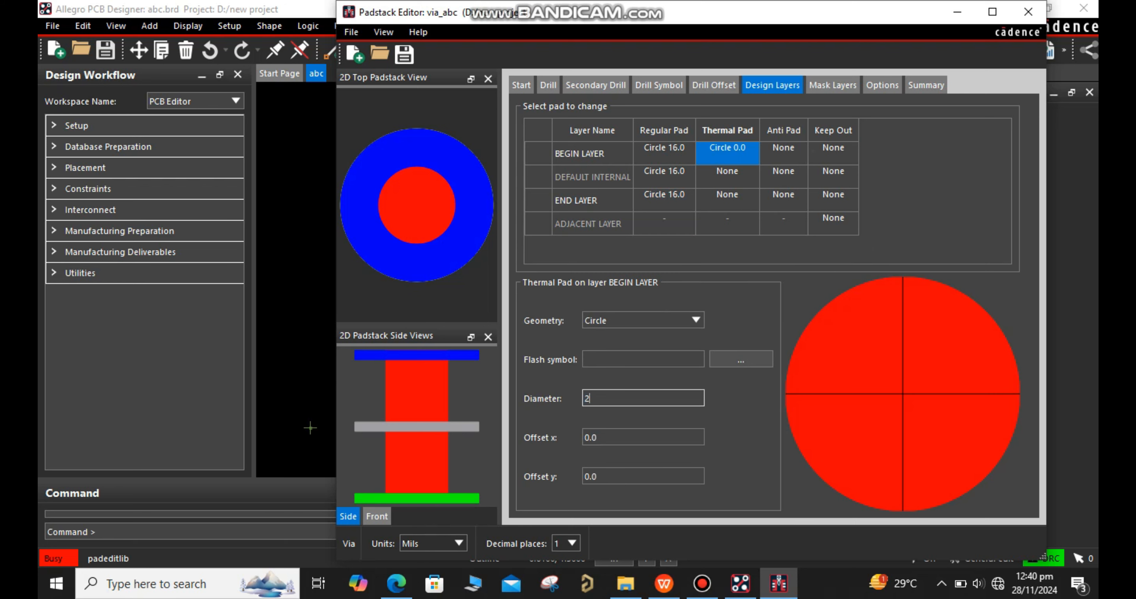
Set the thermal pad on DEFAULT INTERNAL to a circle with a diameter of 24 mils
left_click(727, 176)
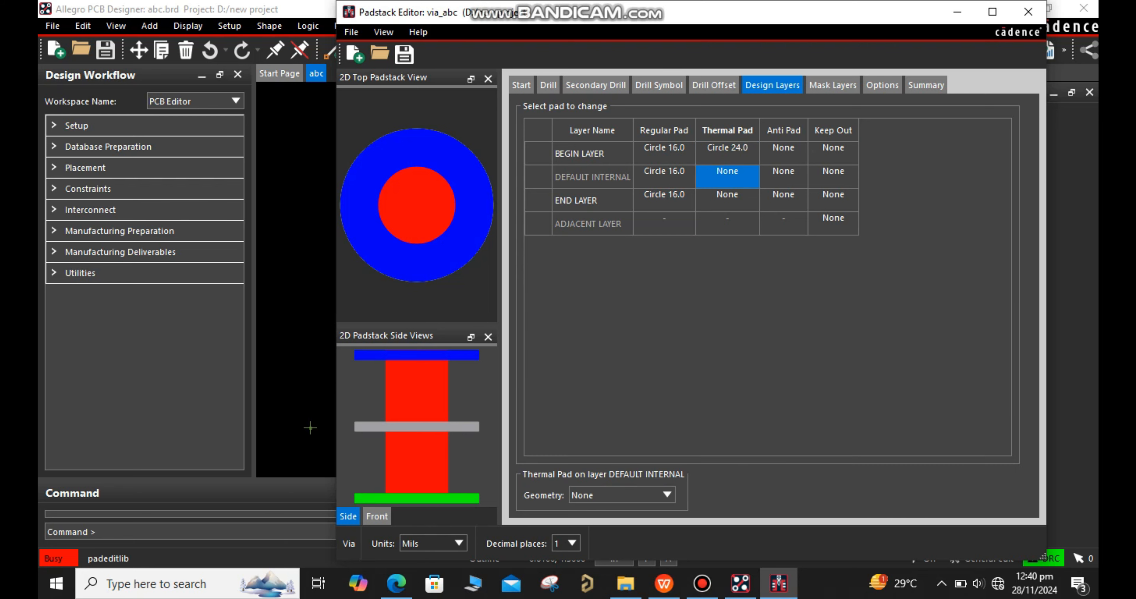
left_click(622, 495)
left_click(583, 401)
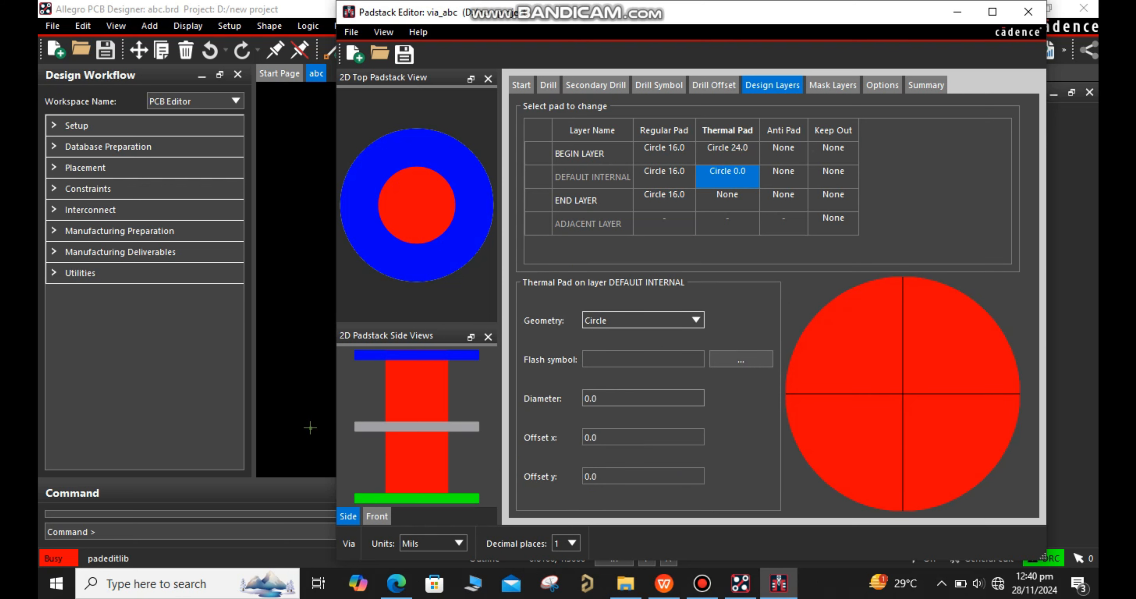
left_click(605, 399)
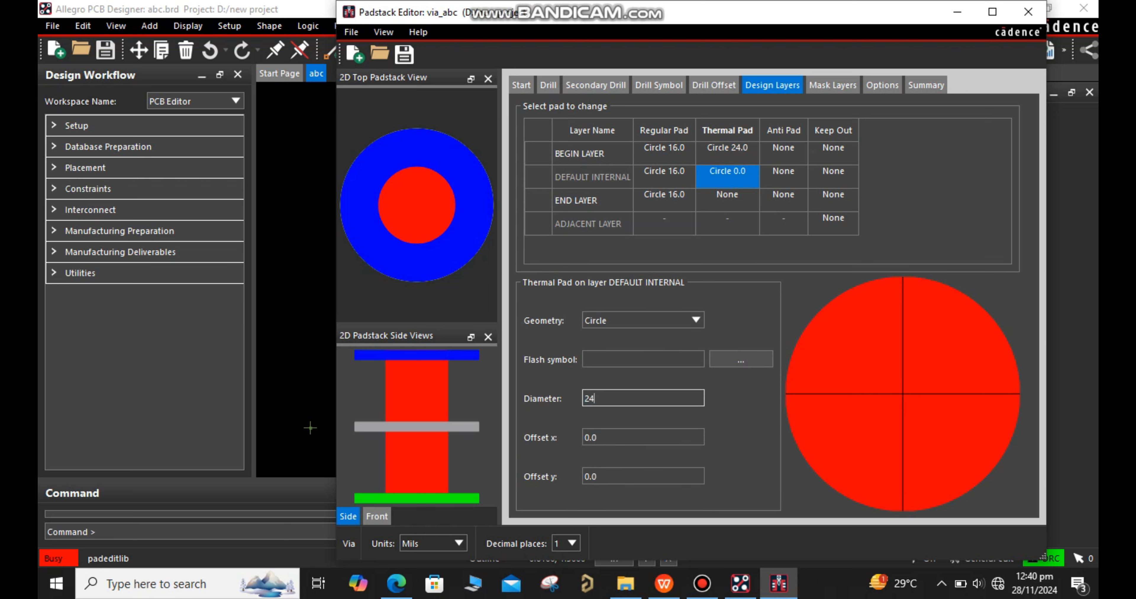
Set the thermal pad on END LAYER to a circle with a diameter of 24 mils
left_click(727, 200)
left_click(623, 496)
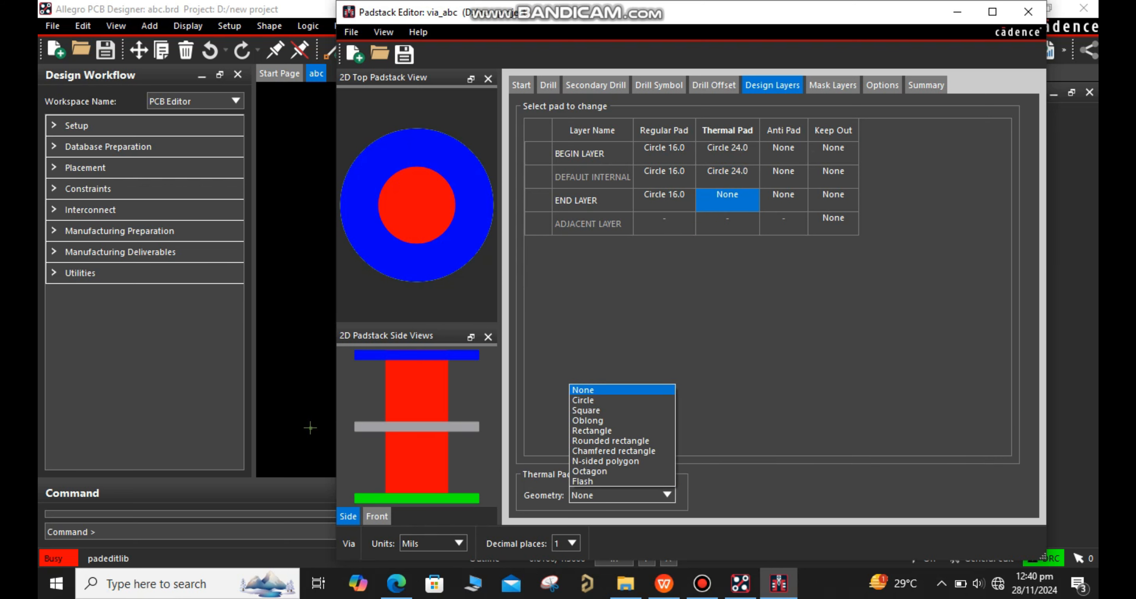
left_click(583, 400)
left_click(603, 399)
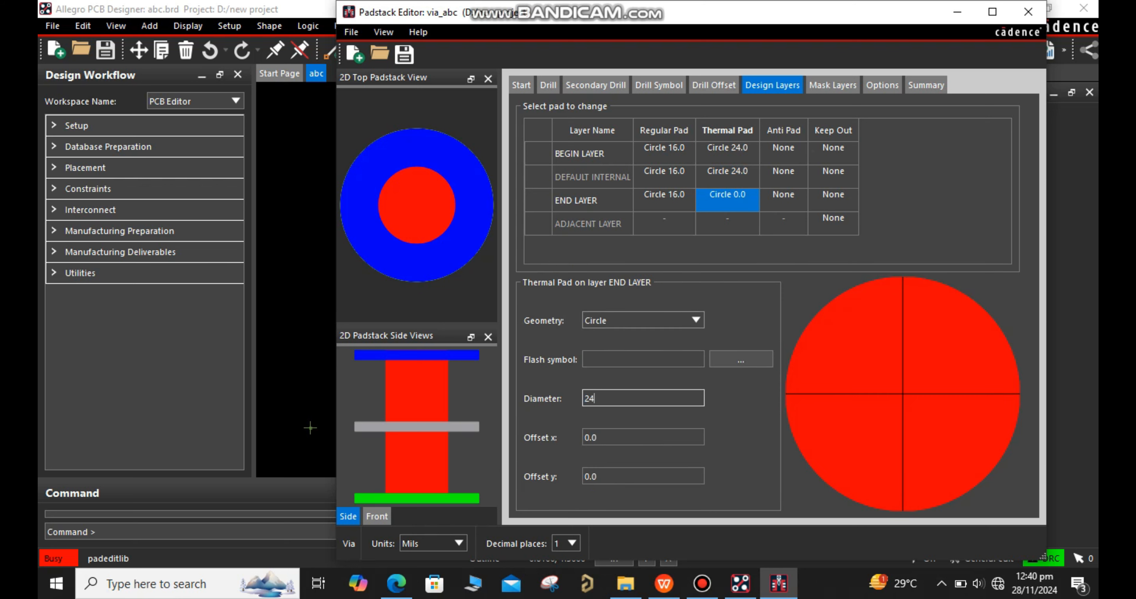
Set the anti pad on BEGIN LAYER to a circle with a diameter of 24 mils
left_click(783, 153)
left_click(623, 495)
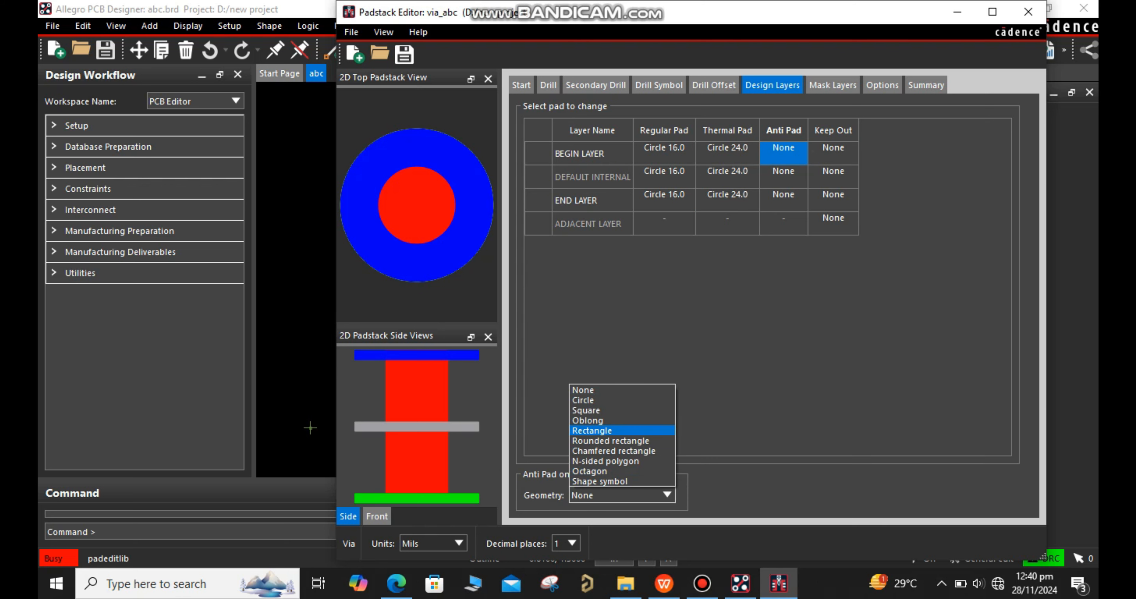
left_click(583, 400)
double_click(596, 415)
type("24")
Set the anti pad on DEFAULT INTERNAL to a circle with a diameter of 24 mils
left_click(783, 177)
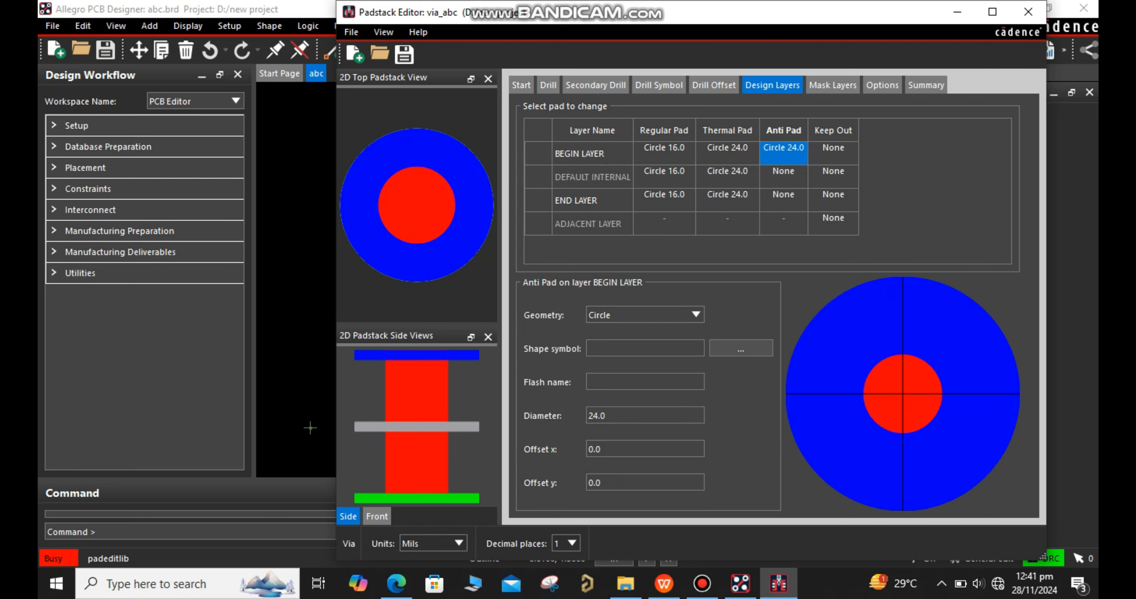
left_click(623, 495)
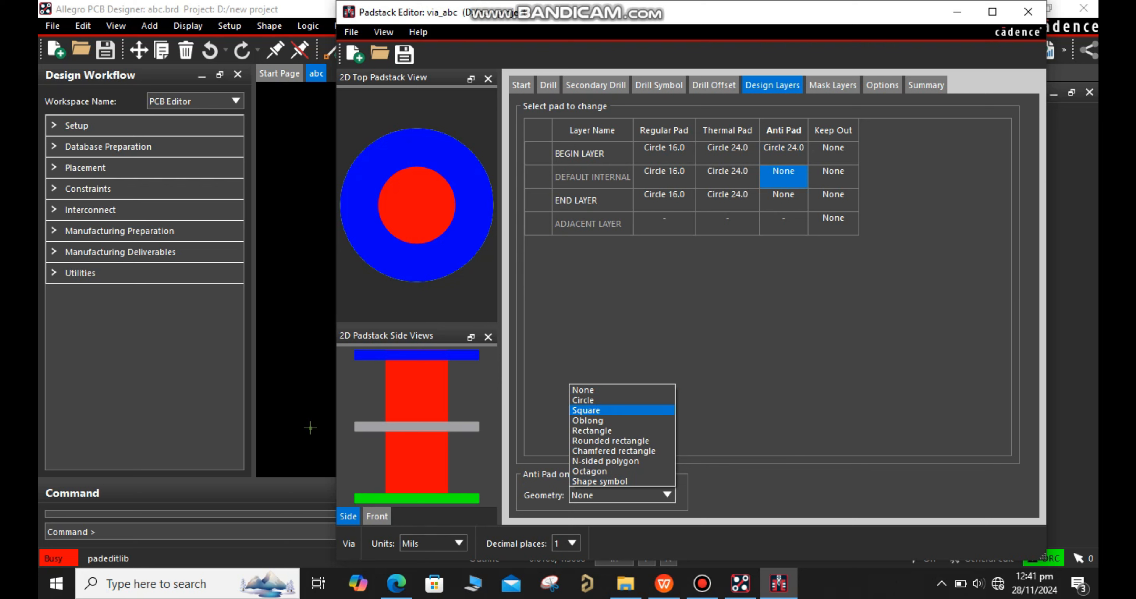
left_click(583, 404)
double_click(595, 415)
type("2")
Set the anti pad on END LAYER to a circle with a diameter of 24 mils
left_click(783, 200)
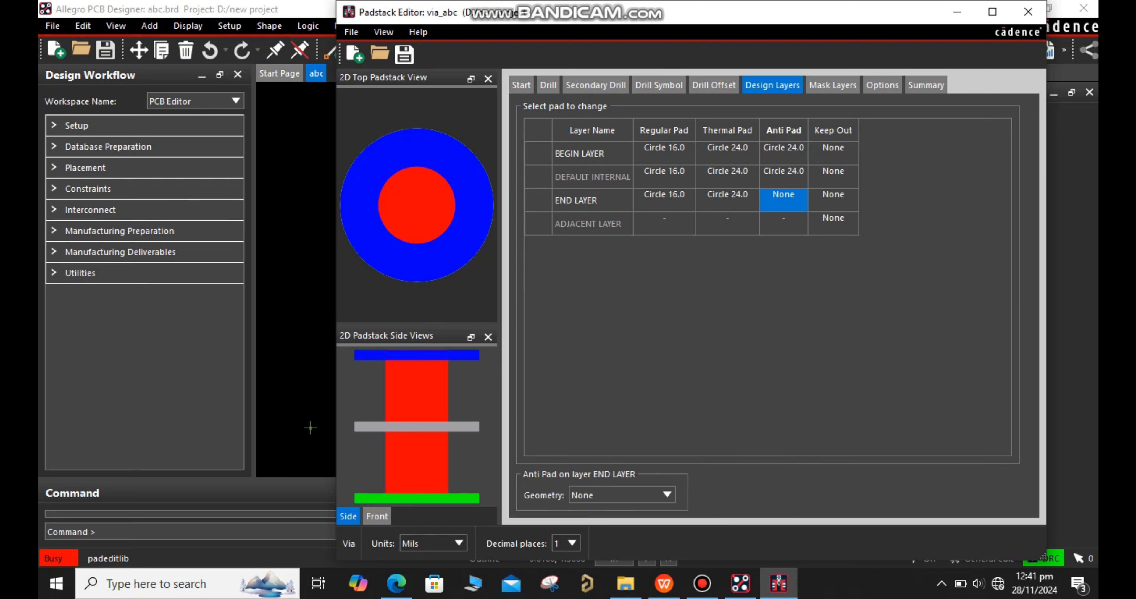
left_click(622, 497)
left_click(583, 399)
double_click(595, 416)
type("24")
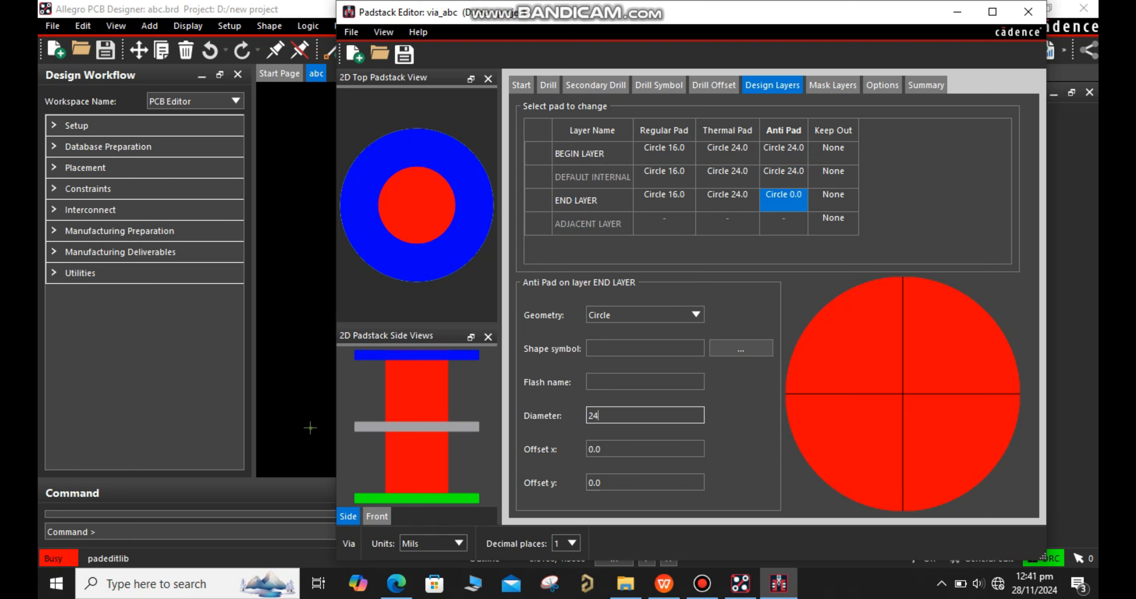
Set the SOLDERMASK_TOP and SOLDERMASK_BOTTOM mask pads to circles with a diameter of 24 mils
left_click(832, 85)
key("Down")
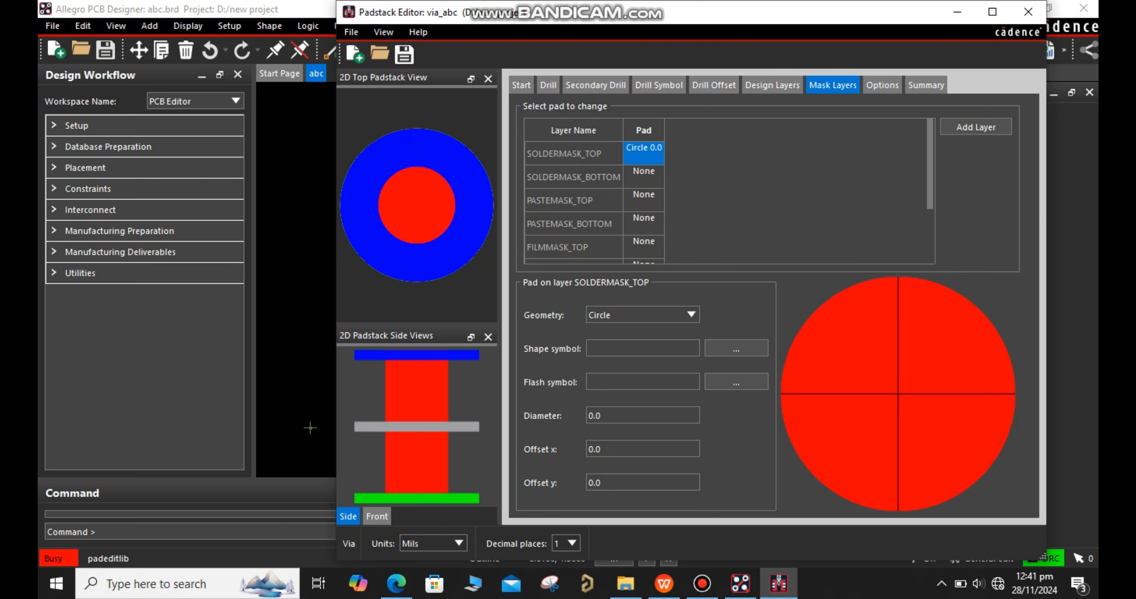
double_click(596, 415)
type("24")
left_click(644, 176)
key("Down")
left_click_drag(612, 415, 588, 416)
type("2")
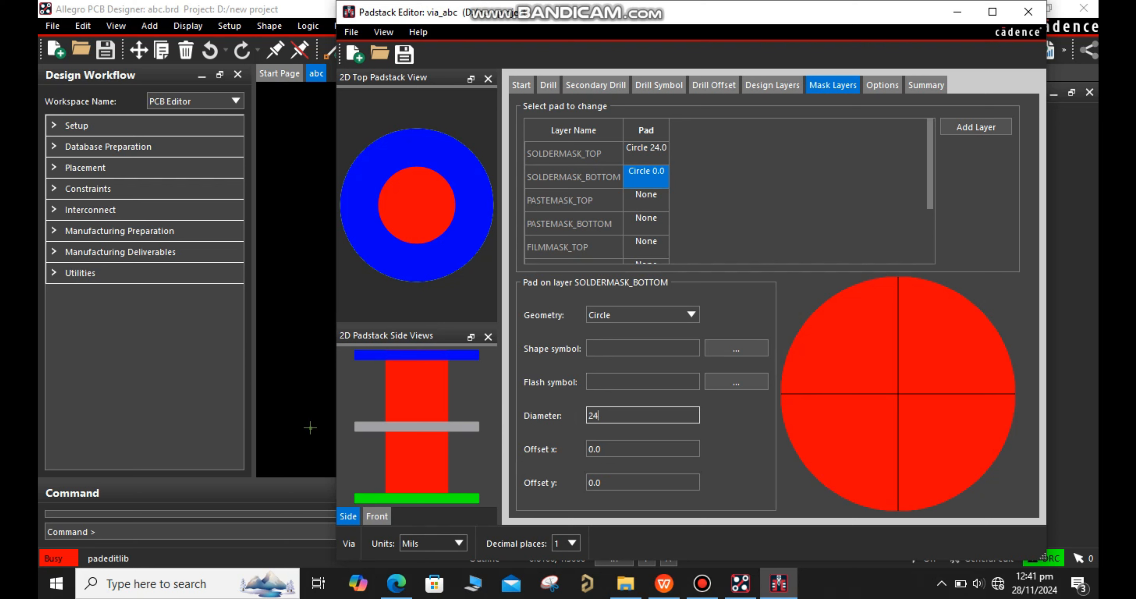
type("4")
key("Return")
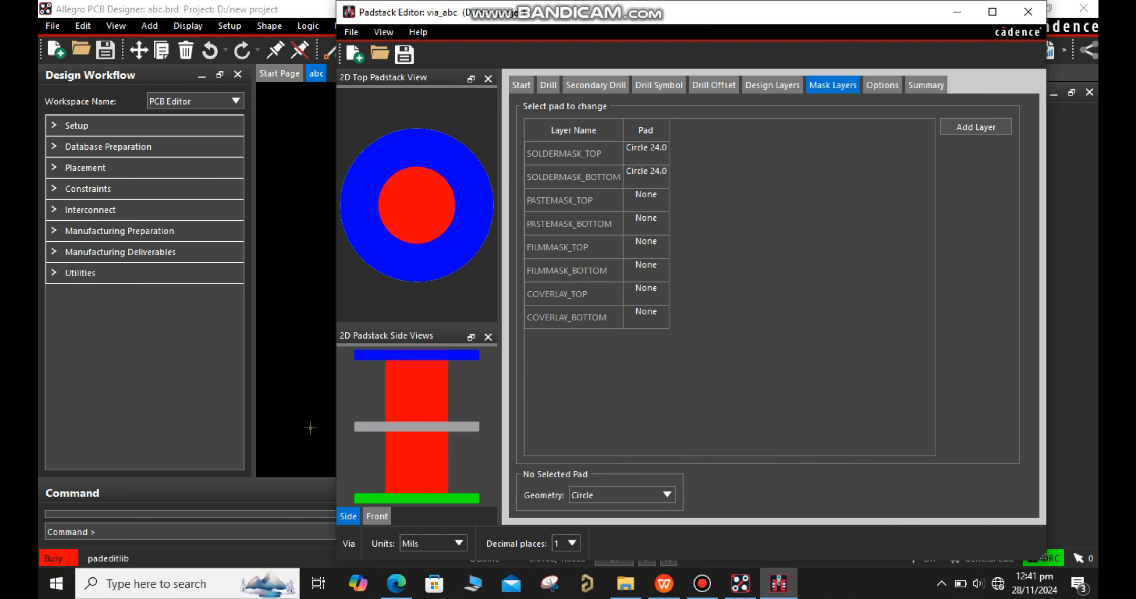
Review the padstack's usage options and summary, and save it as via_abc in the D:\new project folder
left_click(882, 85)
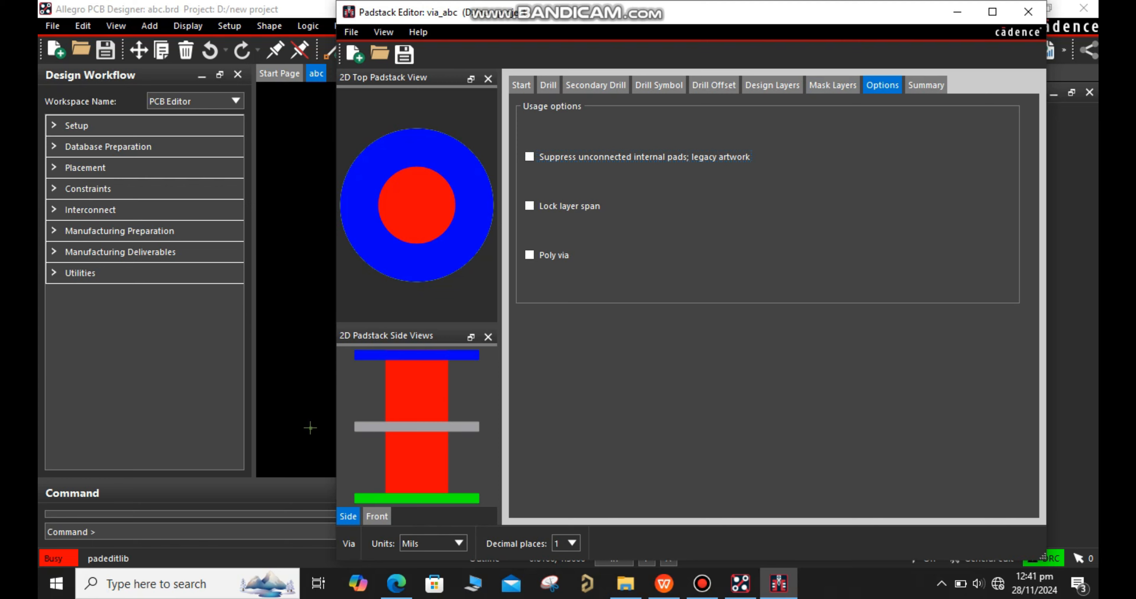
left_click(926, 85)
scroll(768, 296, "down", 2)
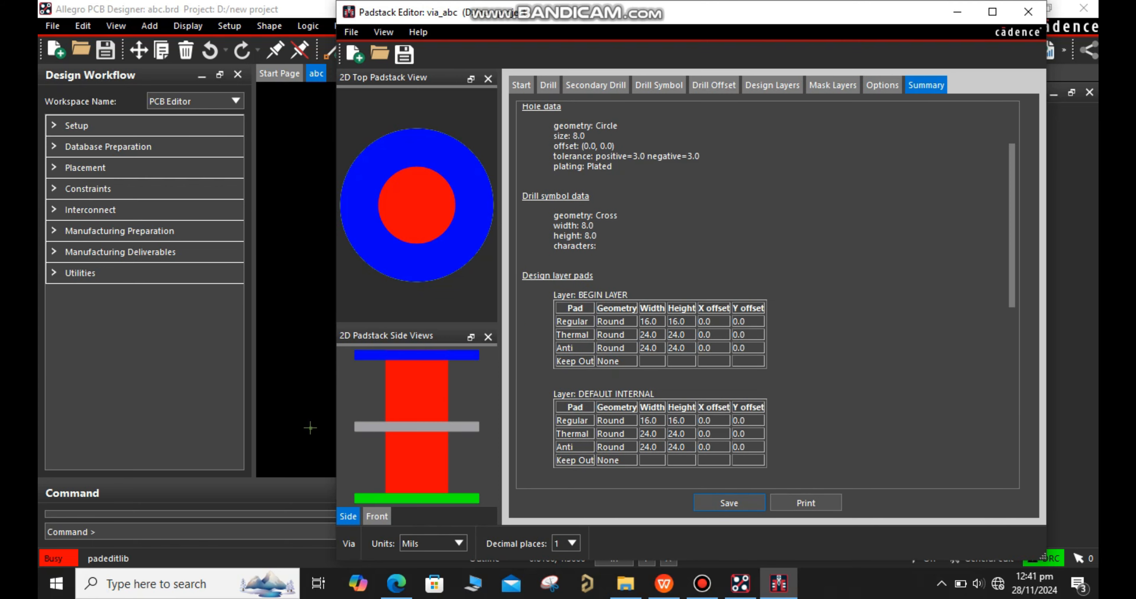
left_click(351, 31)
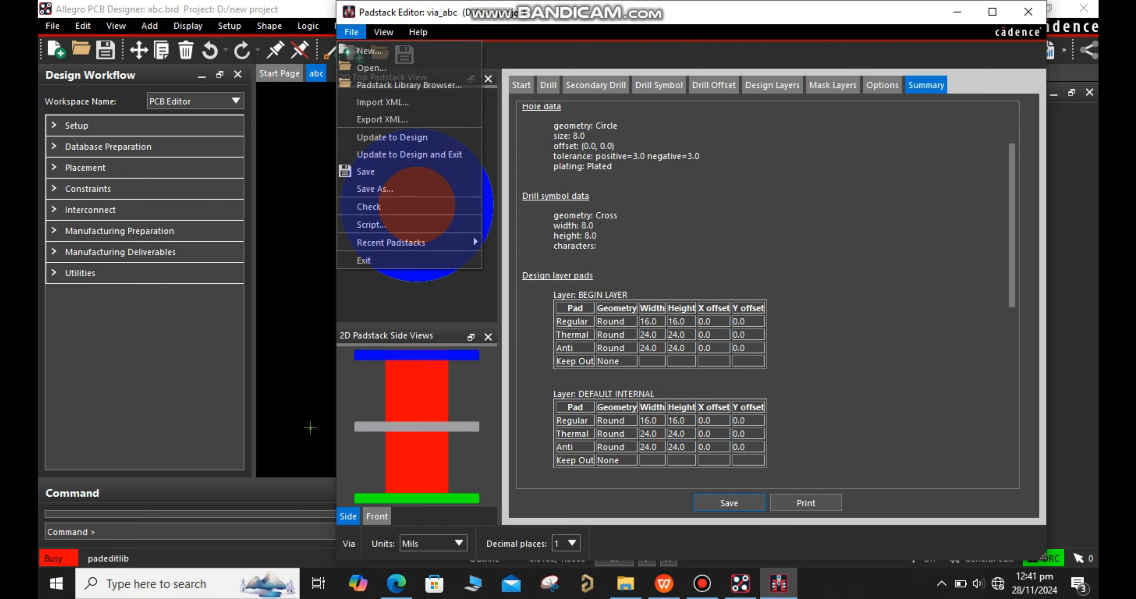
left_click(375, 189)
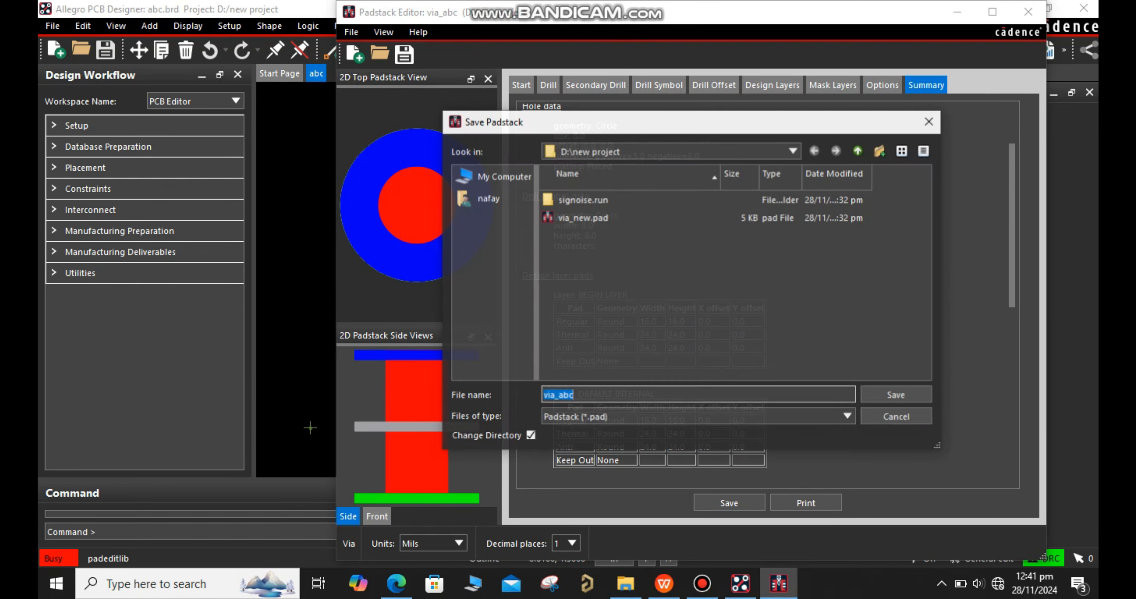
key("Return")
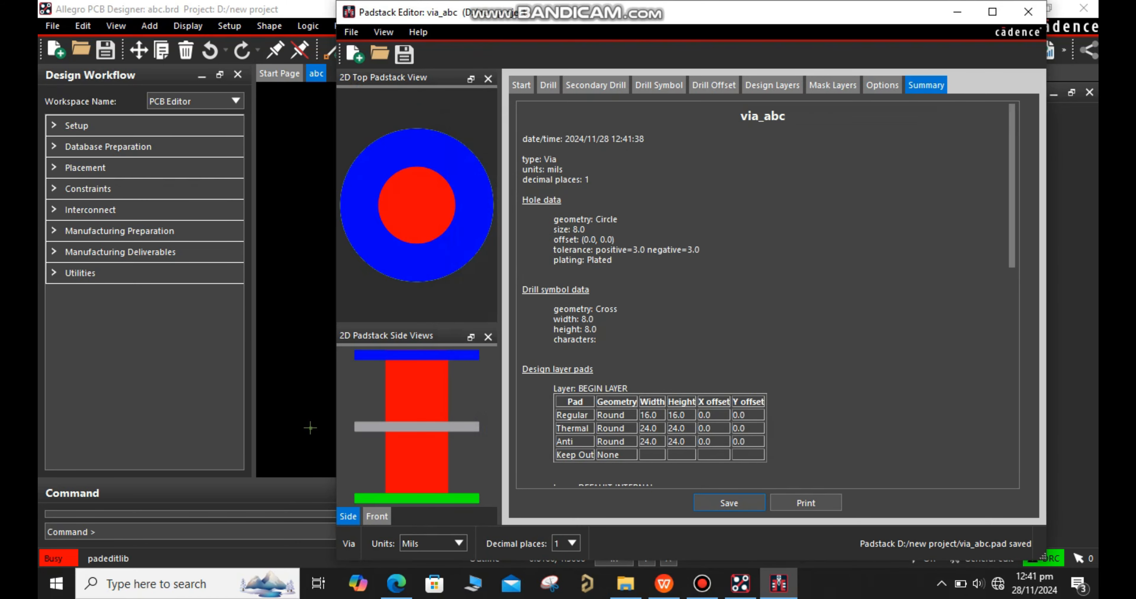
Close the padstack editor and exit the library padstack selection to return to the abc board
left_click(729, 503)
left_click(851, 36)
left_click(1028, 11)
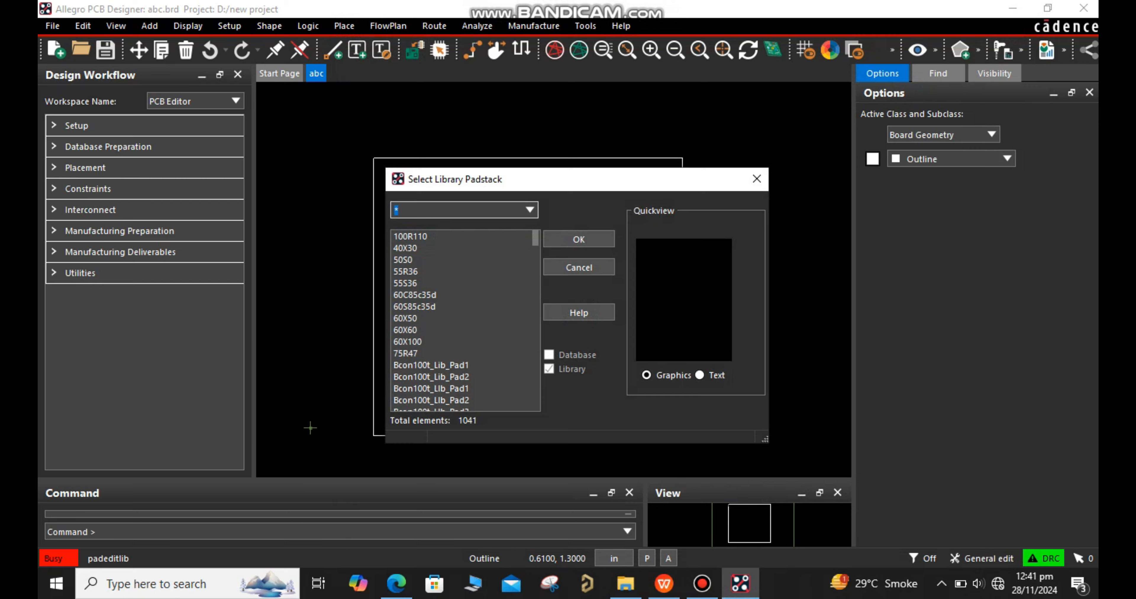
left_click(757, 178)
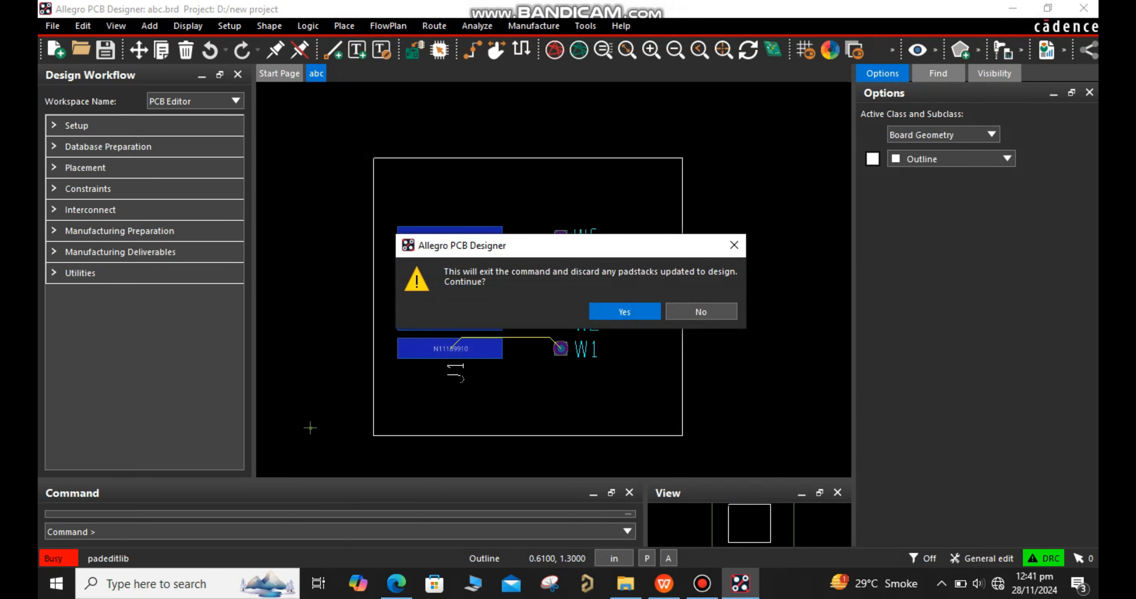
key("Return")
Open the board's physical constraints in Constraint Manager and select the Physical Constraint Set folder
left_click(230, 26)
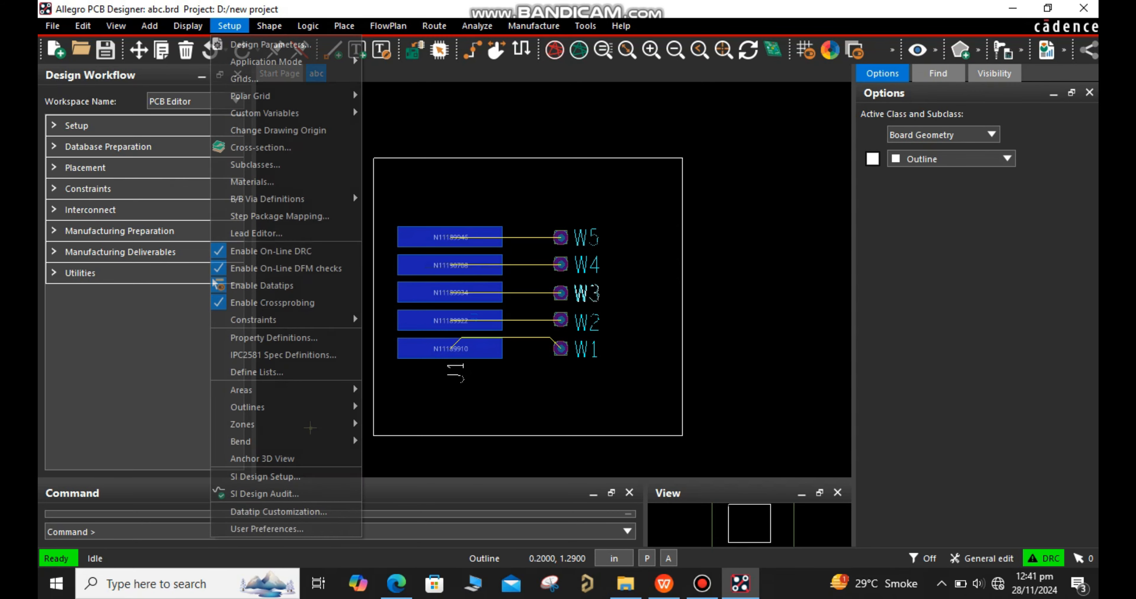
mouse_move(265, 320)
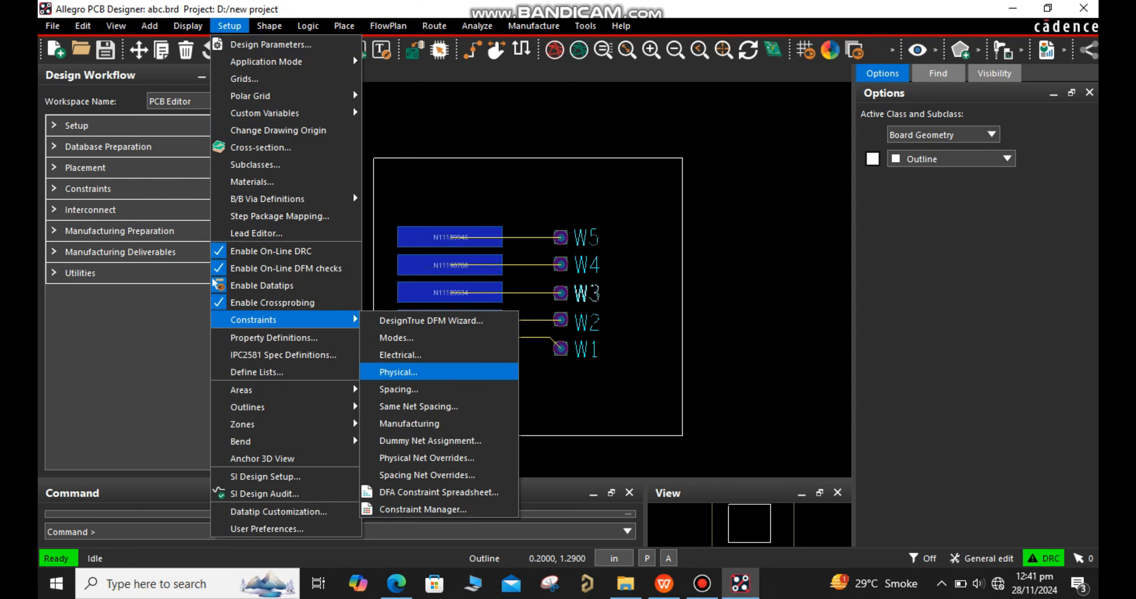
left_click(398, 373)
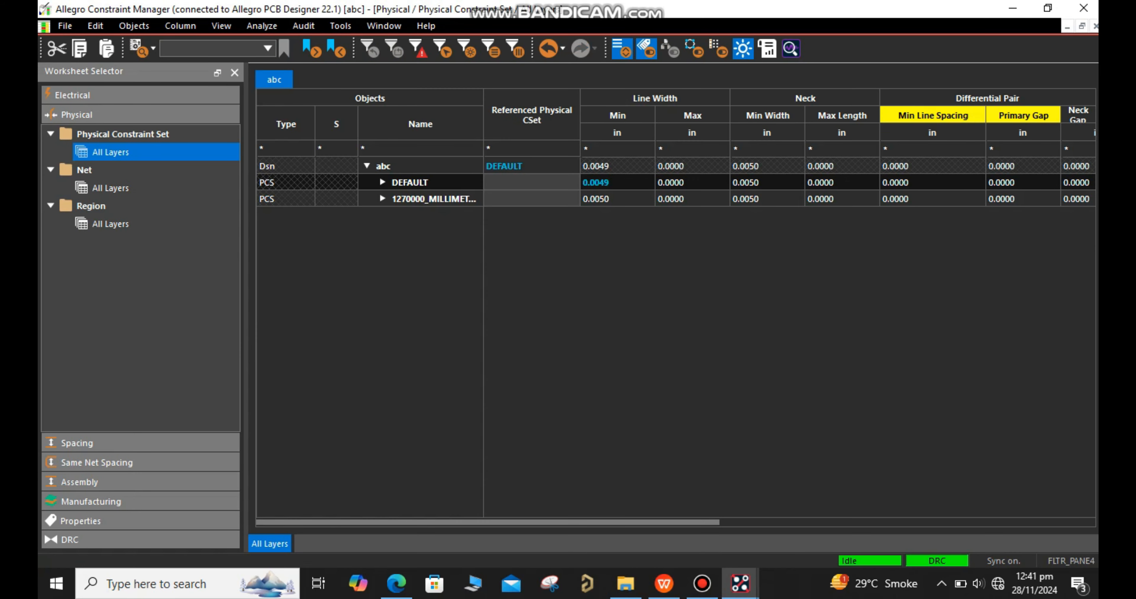
left_click_drag(441, 523, 519, 523)
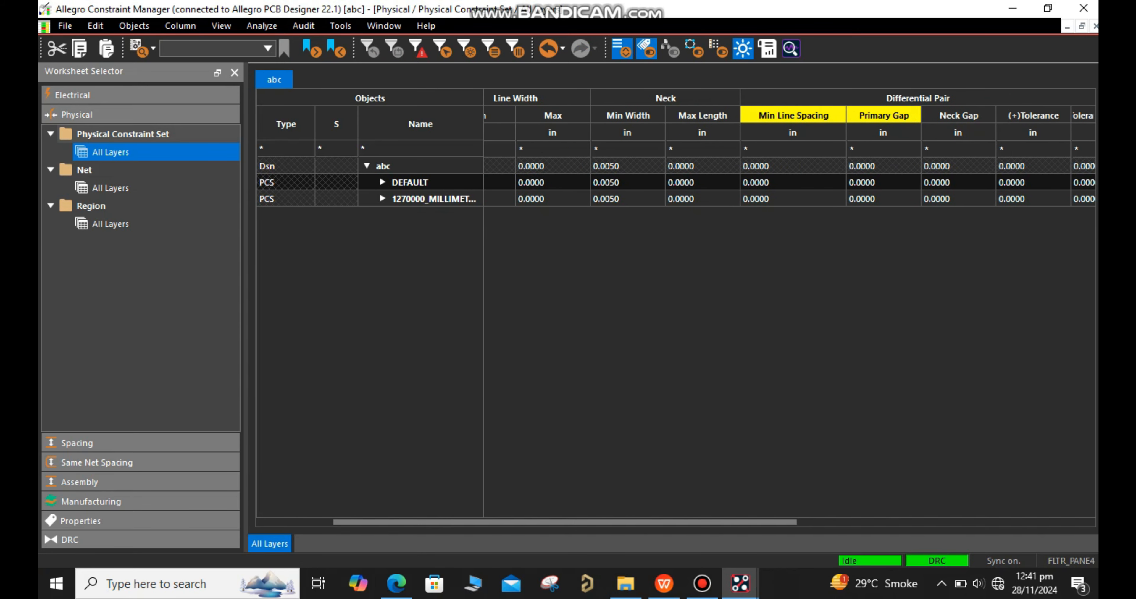
left_click(123, 134)
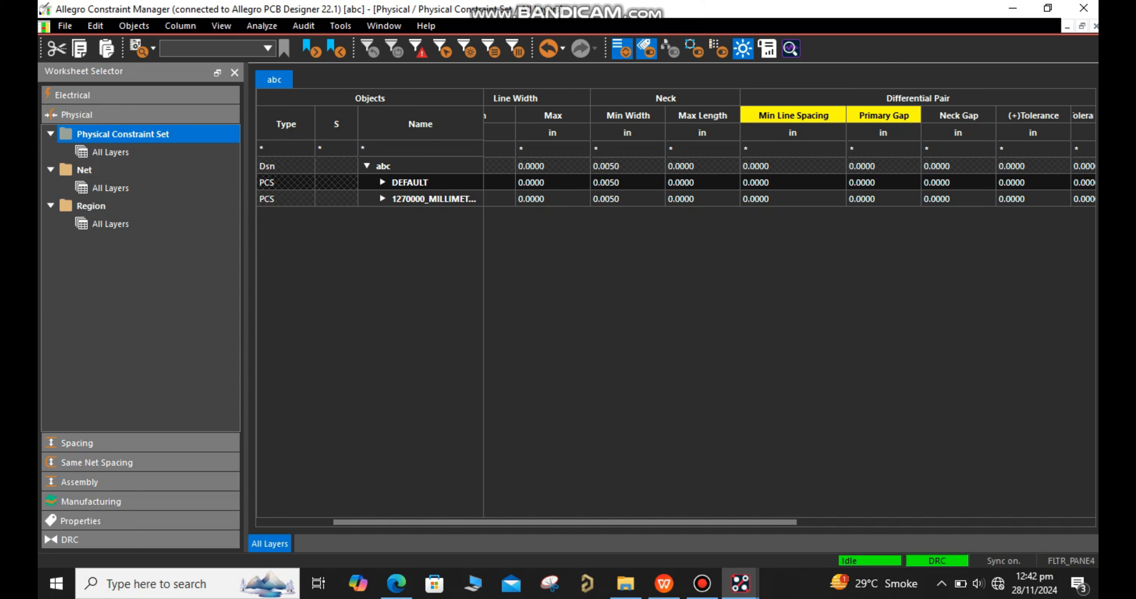
Open the via list of the DEFAULT physical constraint set in the All Layers worksheet for editing
left_click(50, 134)
left_click(50, 134)
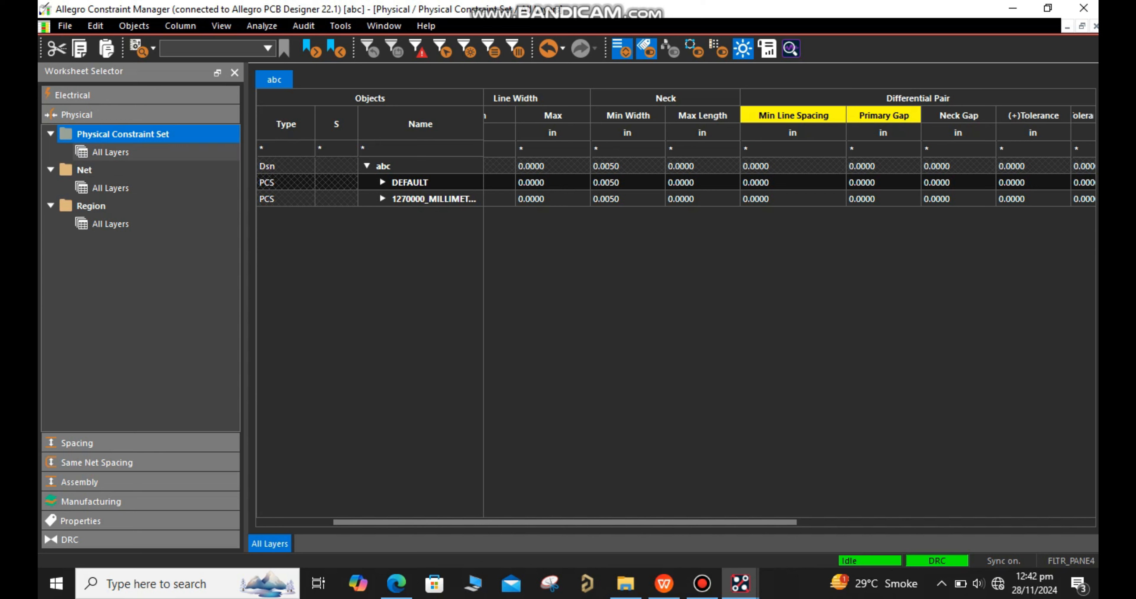
left_click(111, 152)
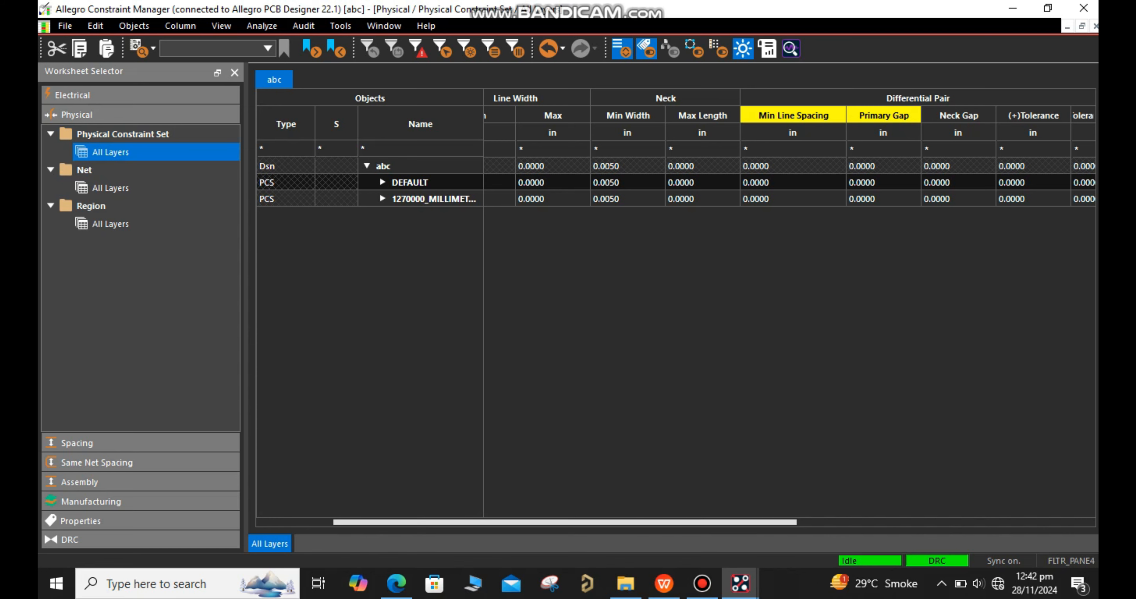
left_click_drag(565, 523, 864, 523)
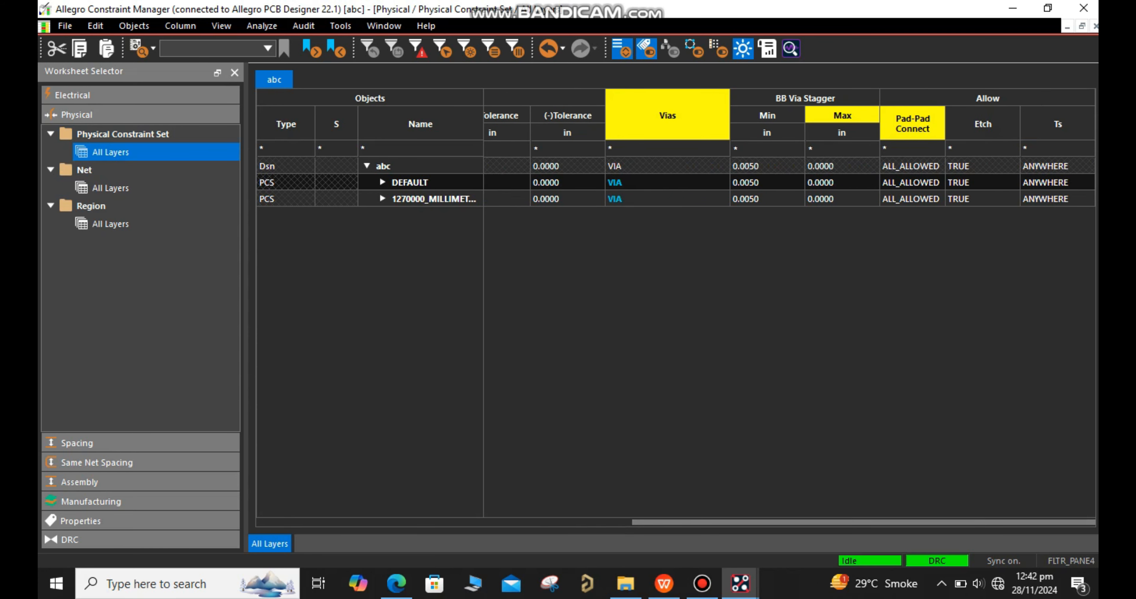
left_click(667, 183)
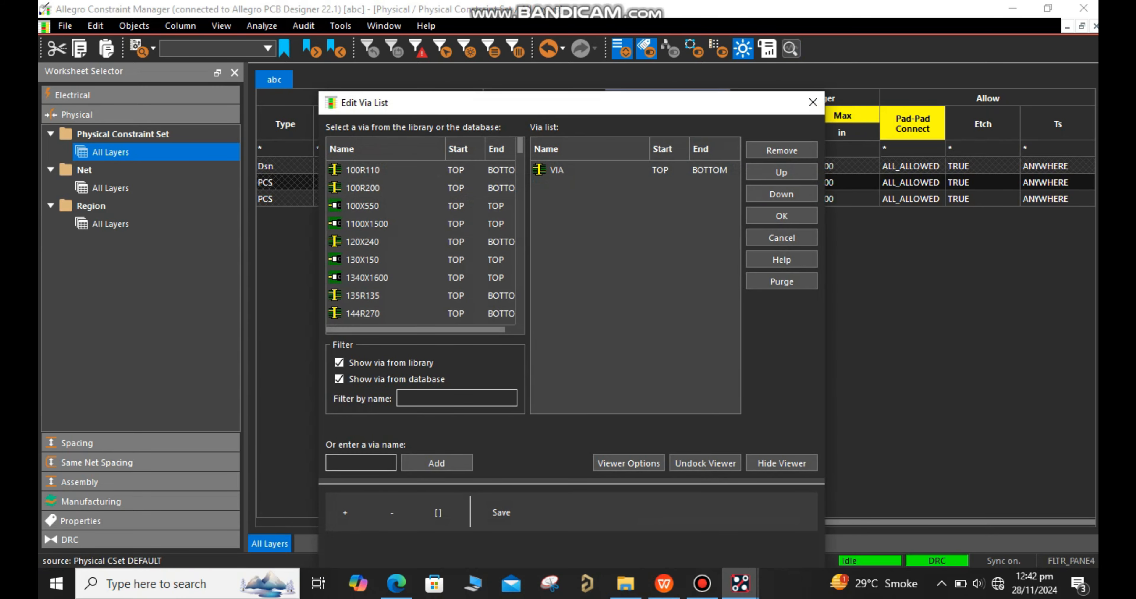
Add VIA_ABC to the DEFAULT constraint set's via list, accept the list and close Constraint Manager
left_click_drag(521, 146, 521, 308)
scroll(419, 206, "up", 1)
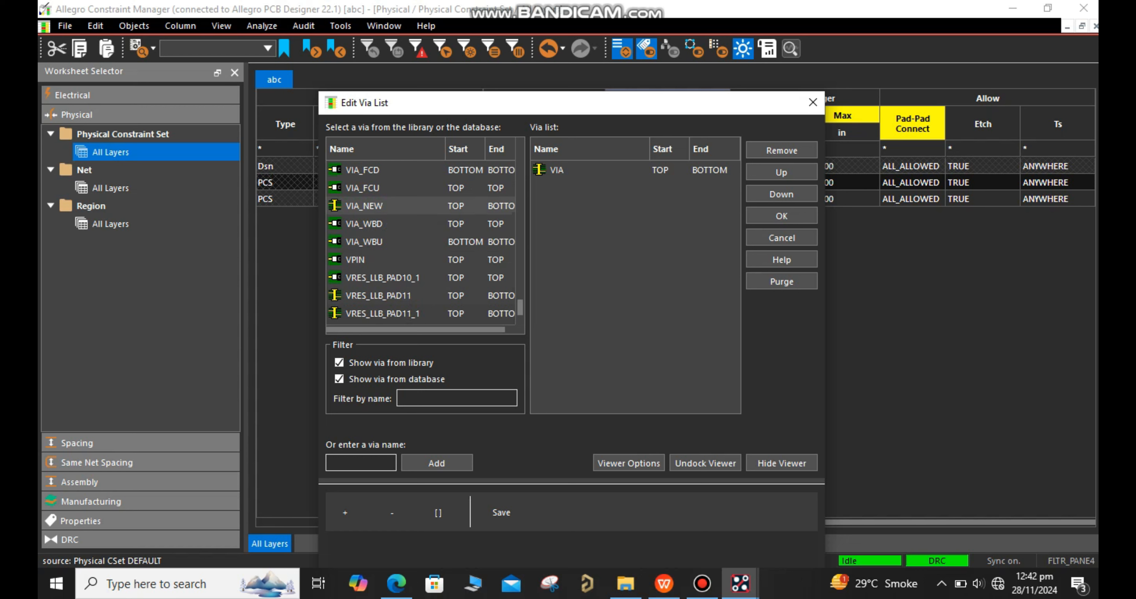
scroll(419, 206, "up", 2)
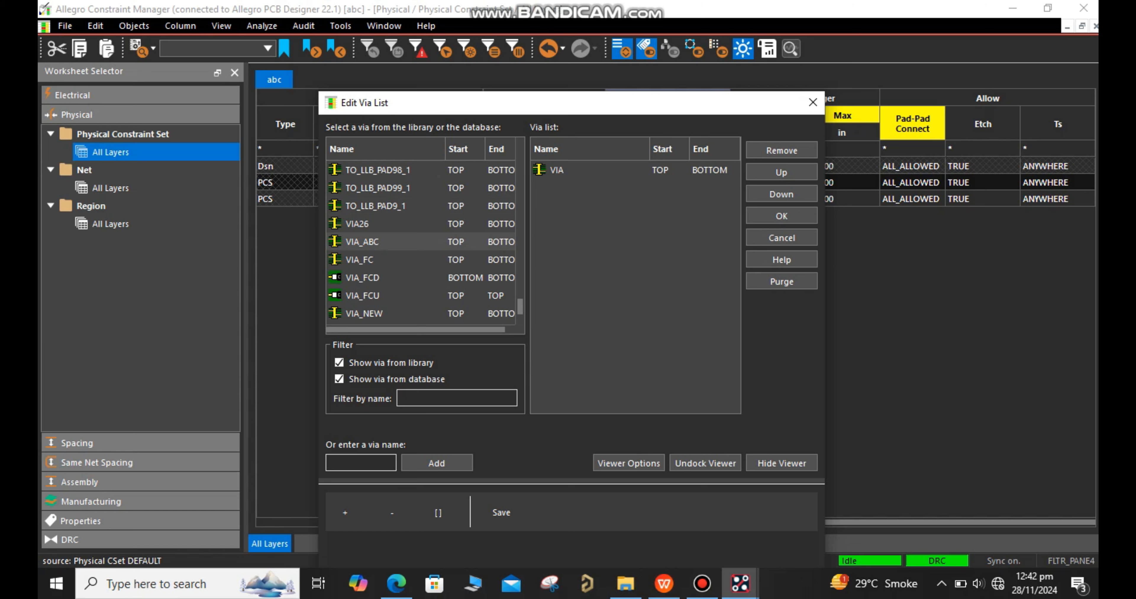
double_click(375, 241)
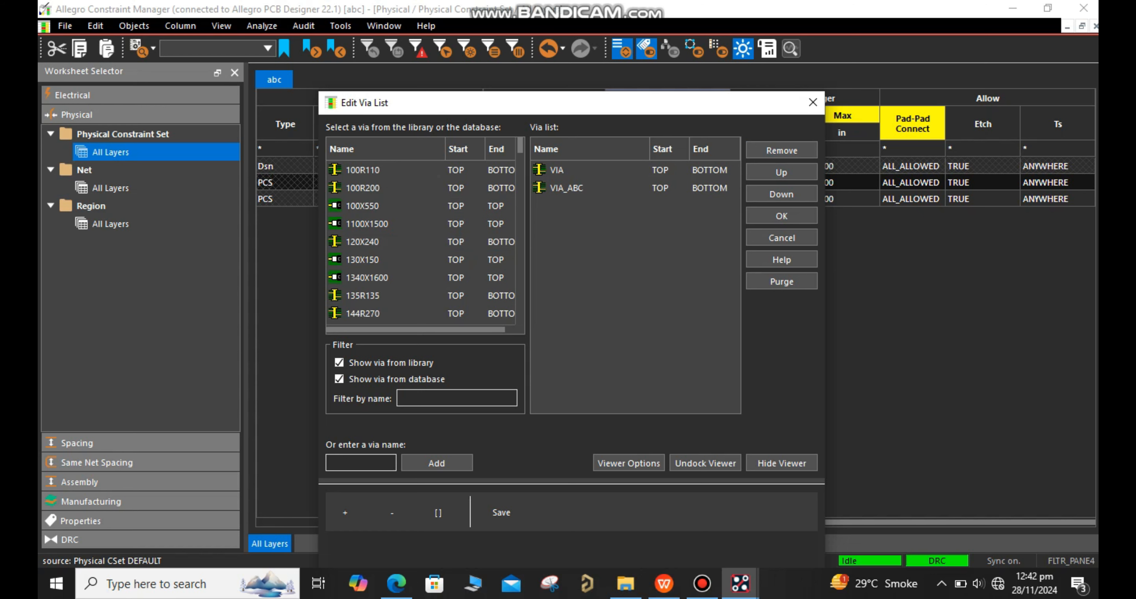
left_click(782, 216)
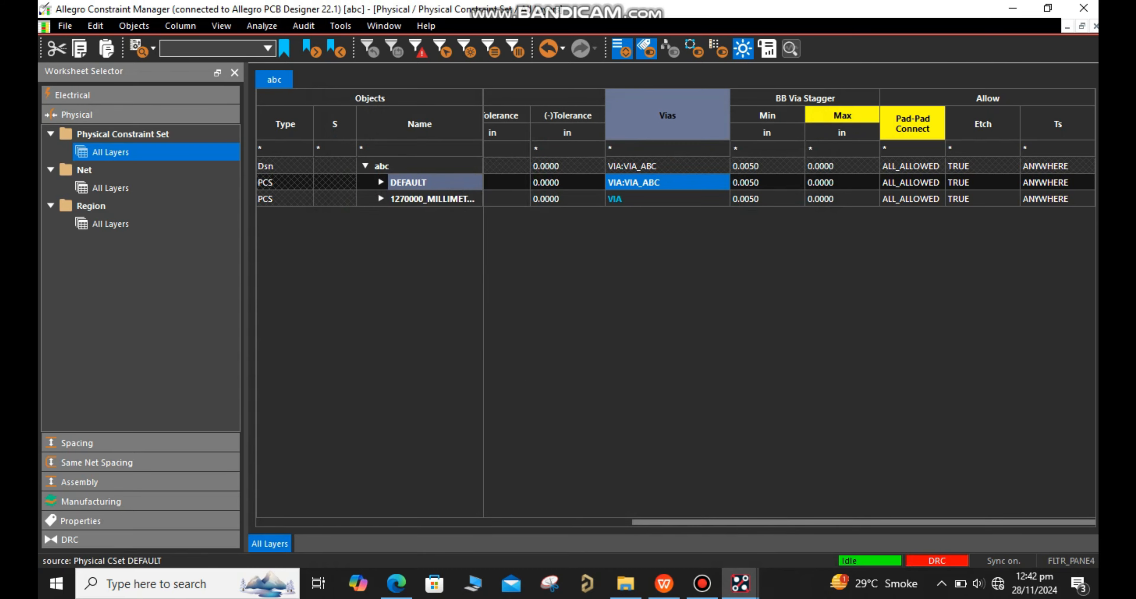
left_click(1084, 7)
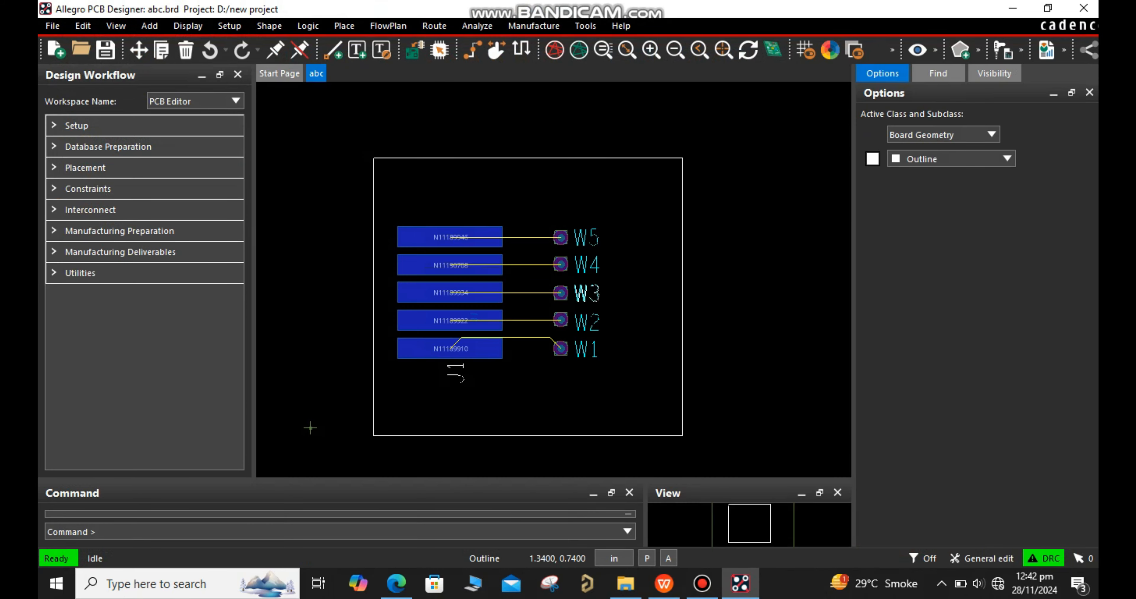
Start a Top-layer connection from the W5 pad and set its line width to 0.0300 in
scroll(554, 247, "up", 4)
left_click(473, 49)
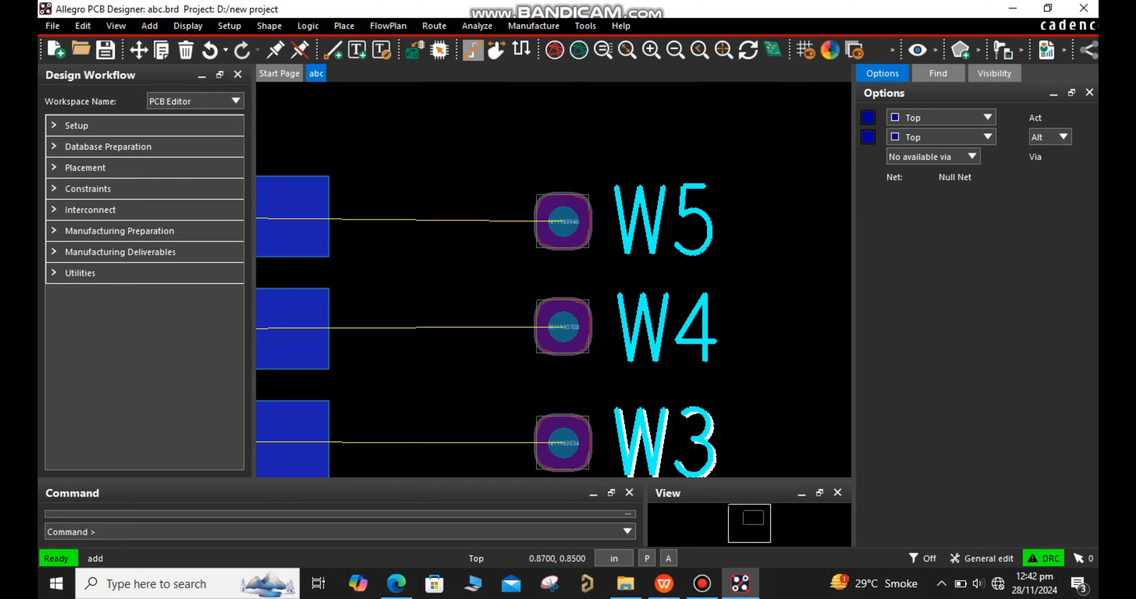
left_click(1013, 251)
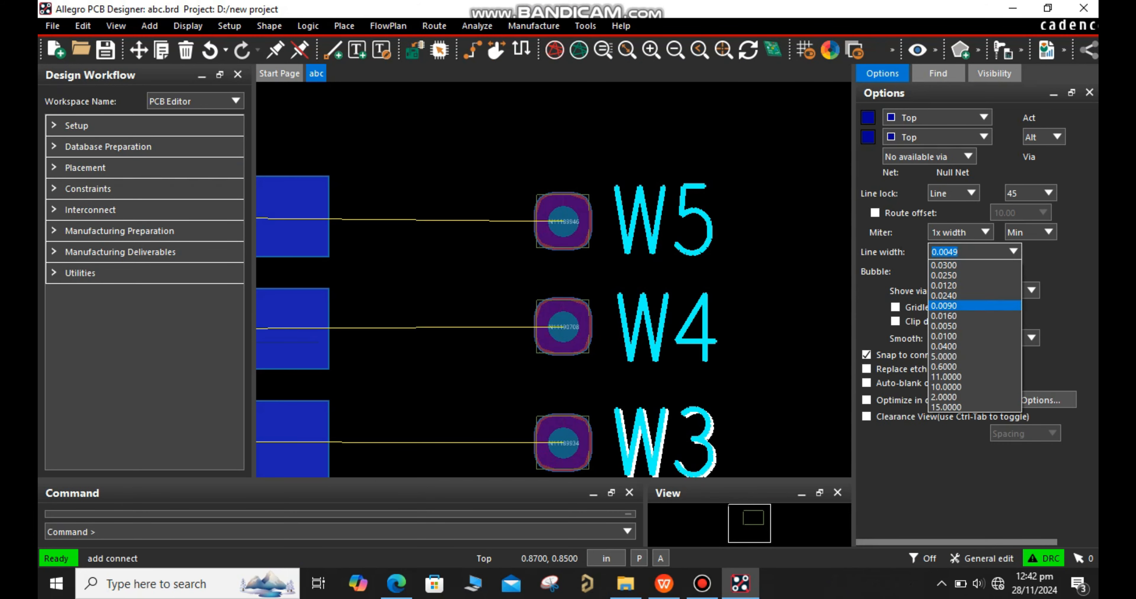
left_click(944, 356)
left_click(564, 217)
scroll(607, 190, "down", 3)
left_click(1014, 255)
left_click(961, 279)
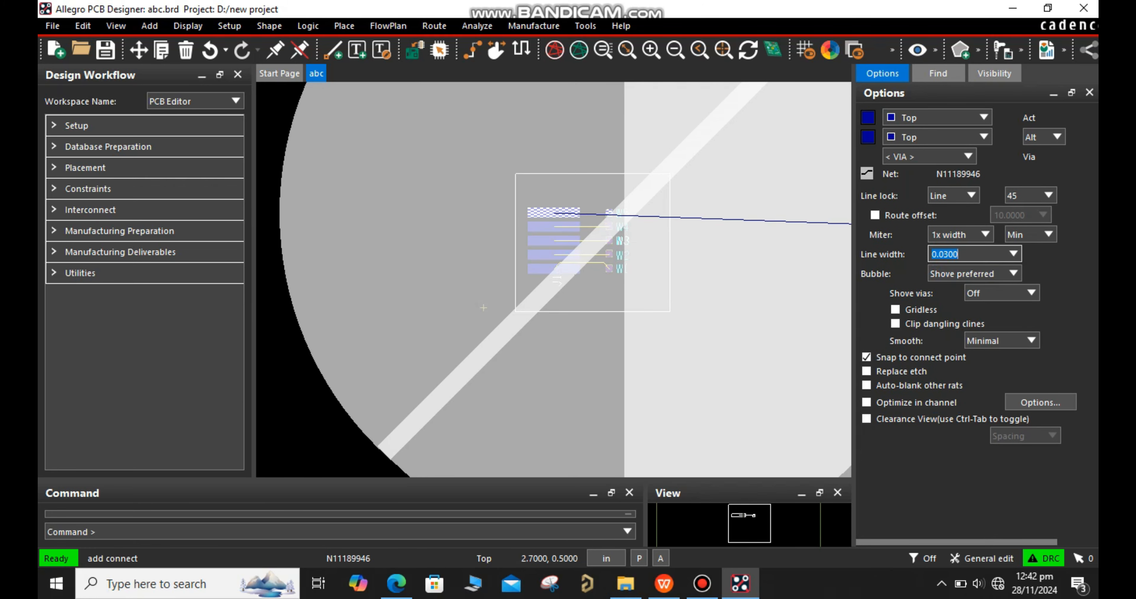
Choose VIA_ABC as the via, place it straight above the W5 pad and finish the trace
scroll(610, 203, "up", 3)
left_click(968, 156)
left_click(926, 180)
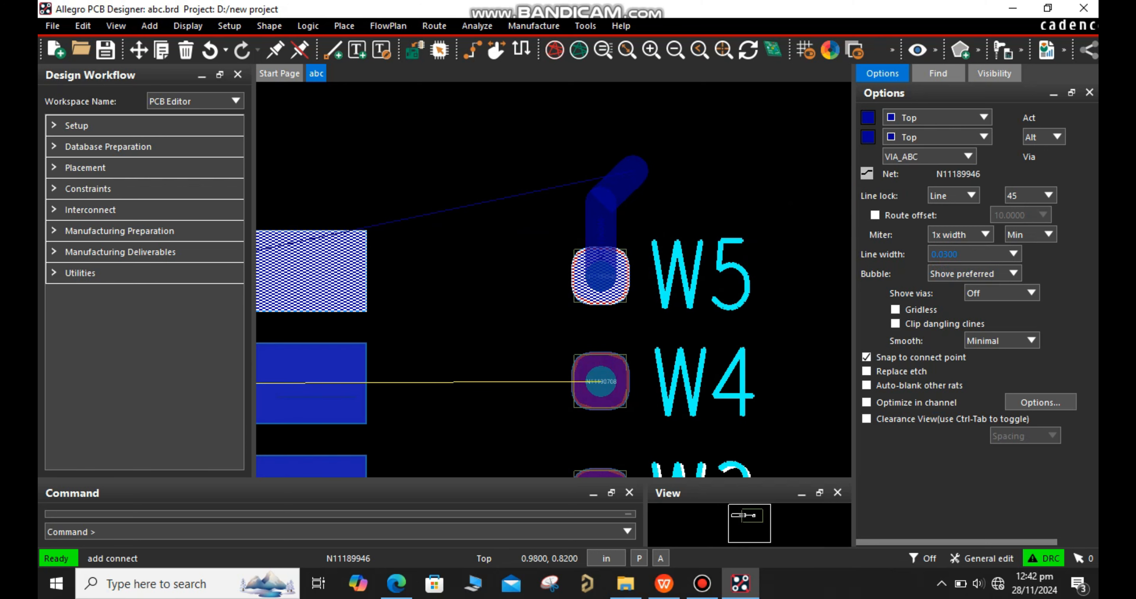
right_click(600, 146)
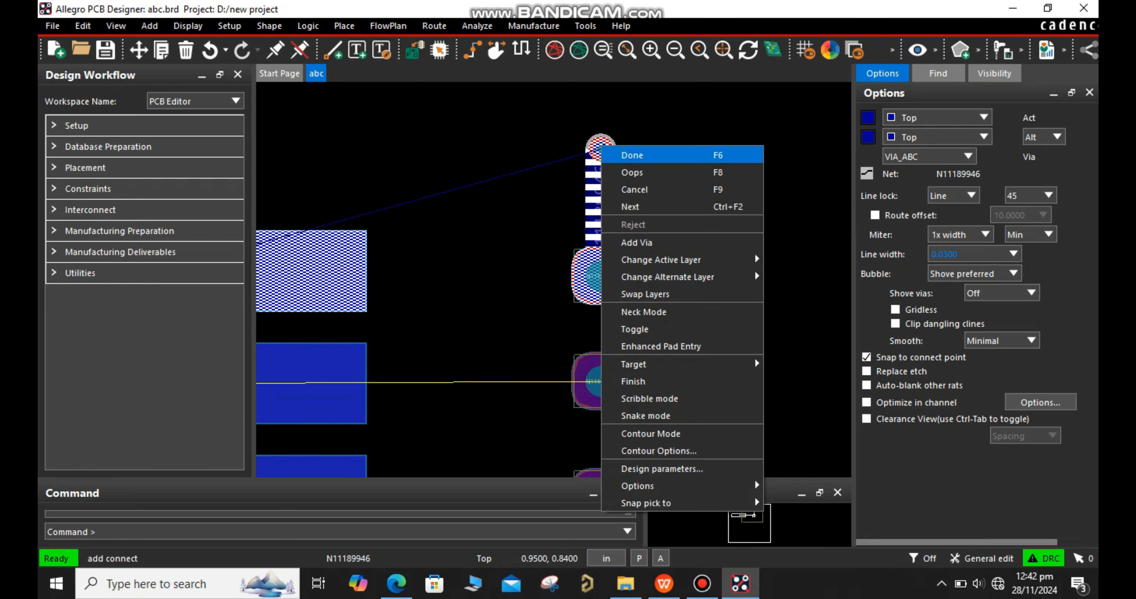
left_click(632, 155)
middle_click_drag(662, 245, 669, 279)
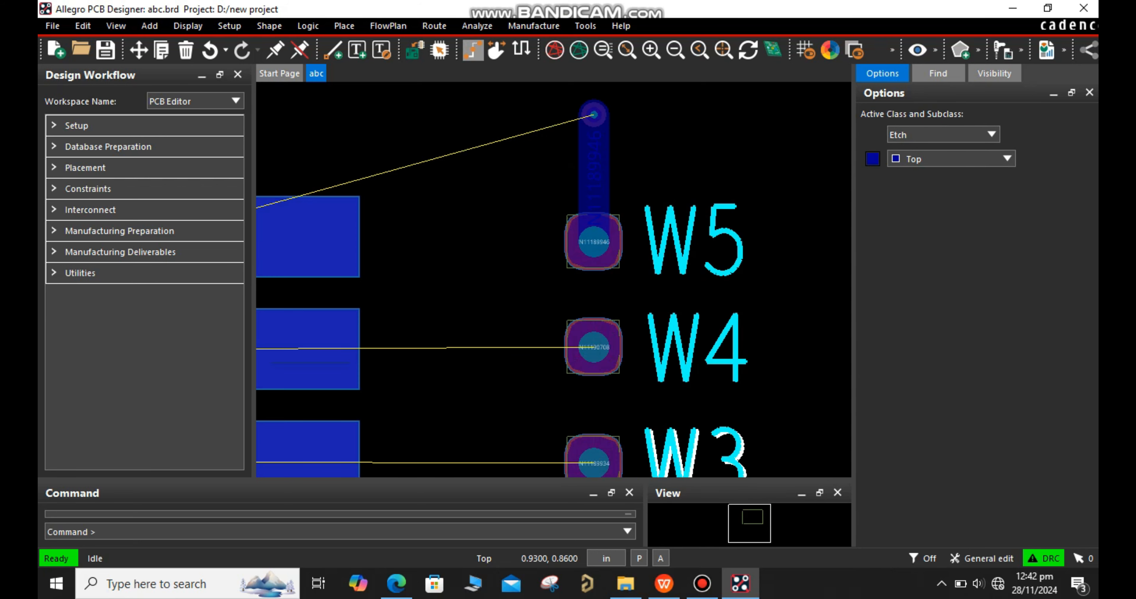
Route a short horizontal Top trace from the W4 pad over its label and end it with a VIA_ABC via
left_click(472, 50)
left_click(593, 346)
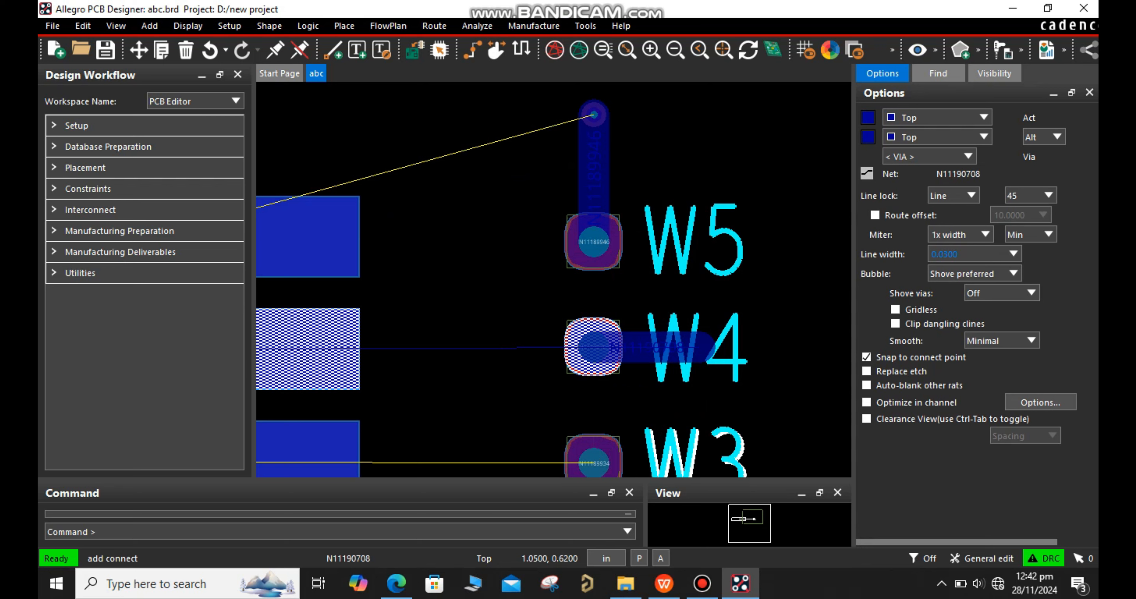
left_click(926, 156)
left_click(908, 175)
double_click(699, 346)
right_click(703, 365)
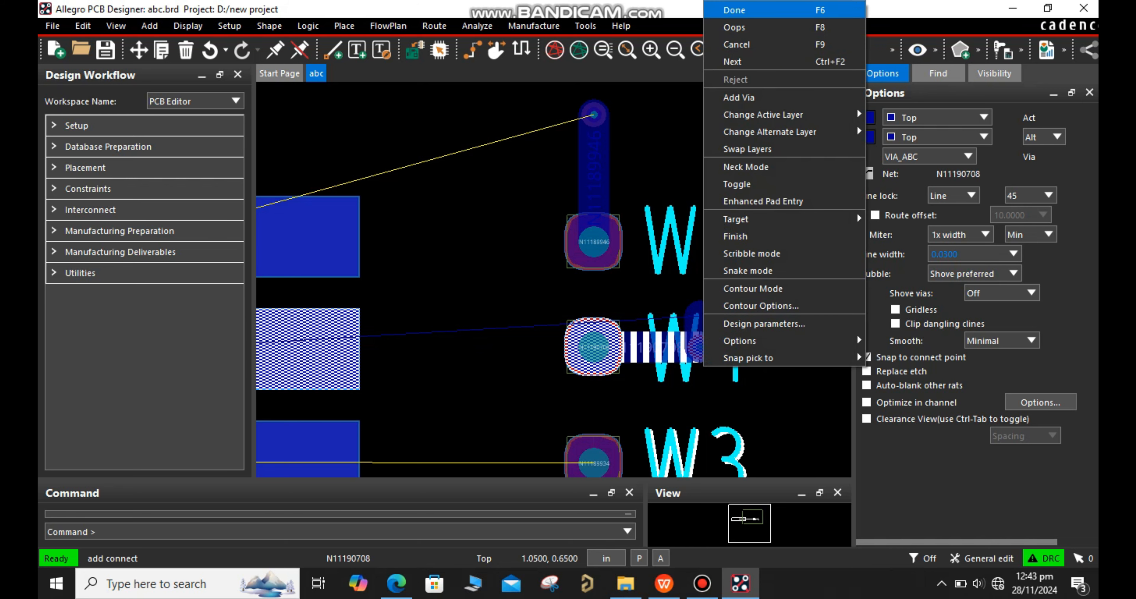
left_click(735, 9)
Show the element details of the via above W5, close the report and cancel the selection
scroll(703, 363, "down", 1)
scroll(653, 229, "up", 1)
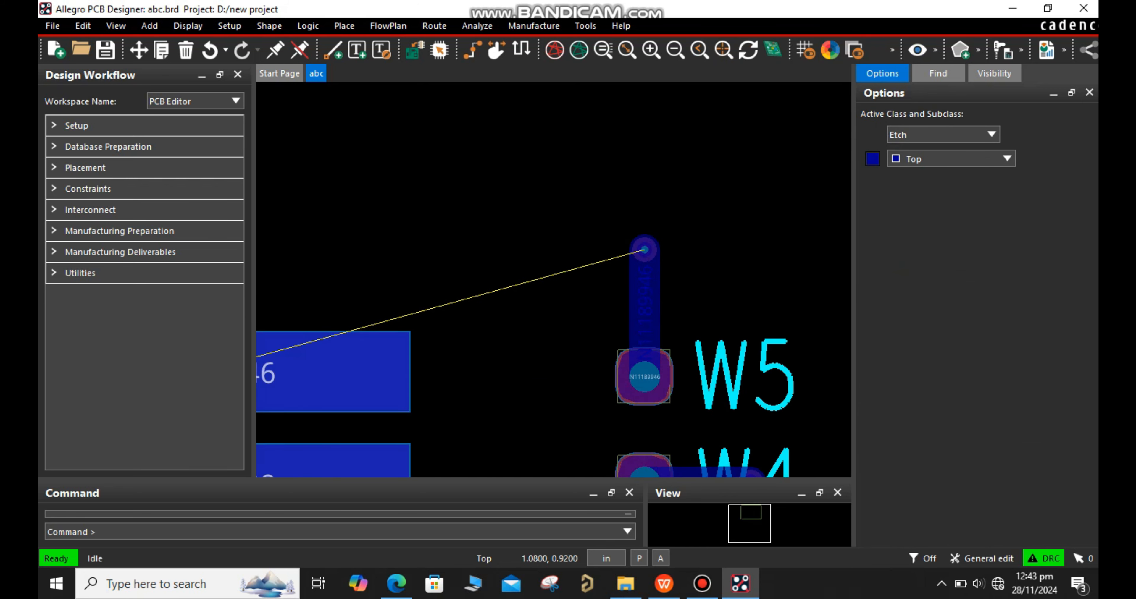
left_click(918, 49)
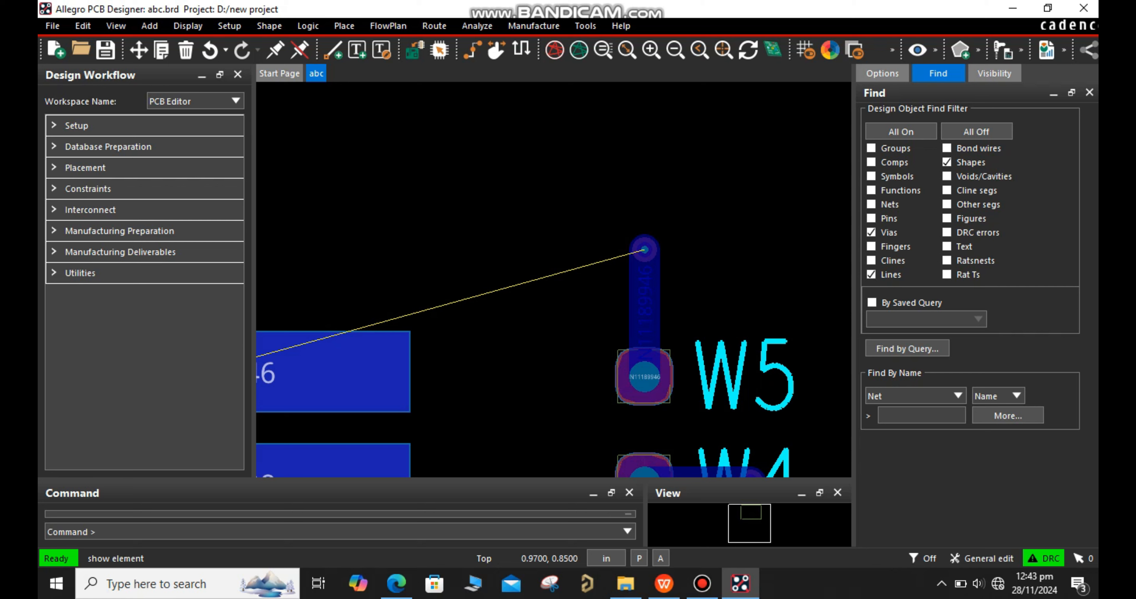
left_click(644, 250)
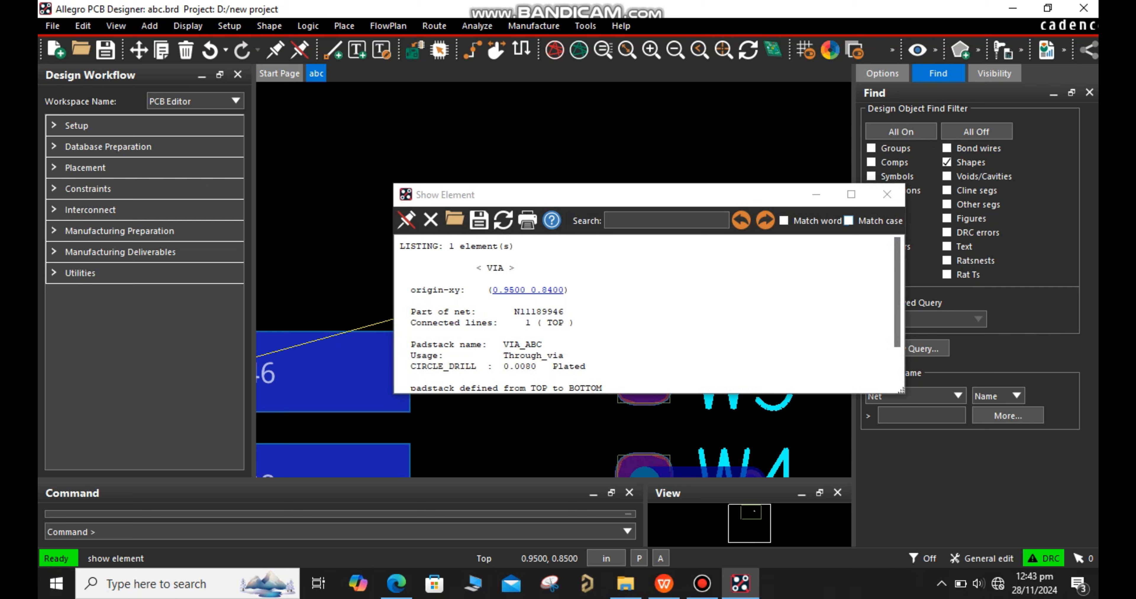
left_click(887, 194)
scroll(642, 260, "up", 1)
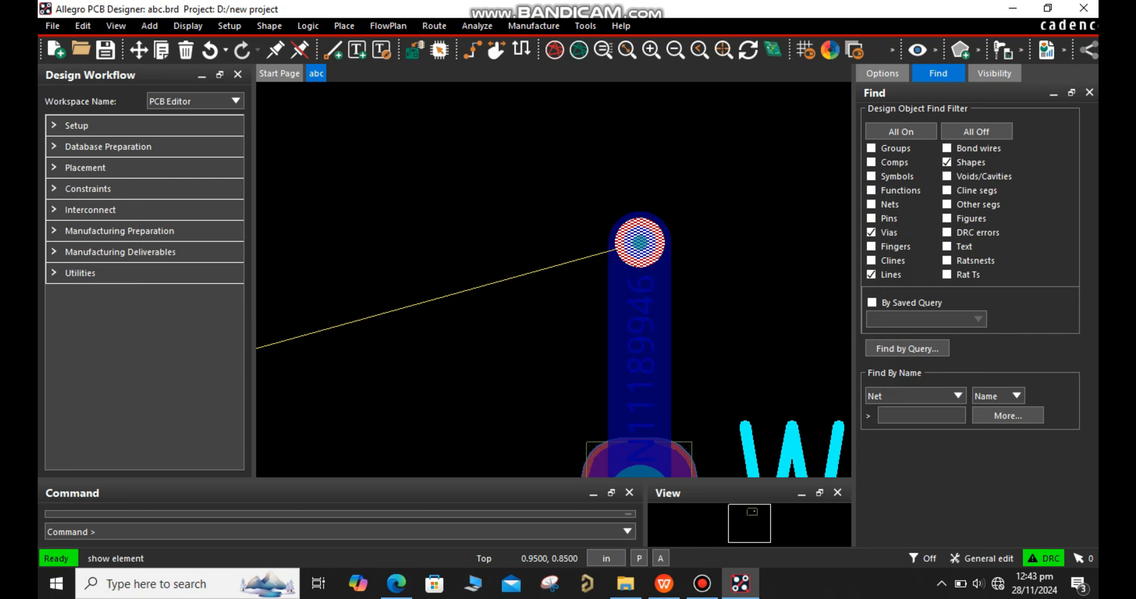
right_click(642, 228)
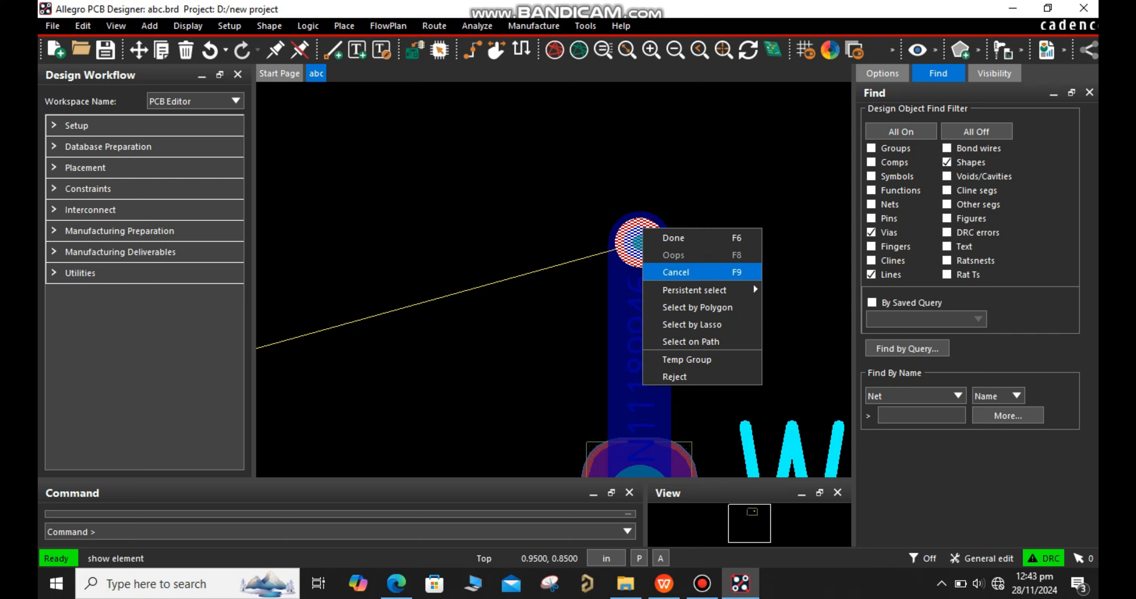
left_click(688, 272)
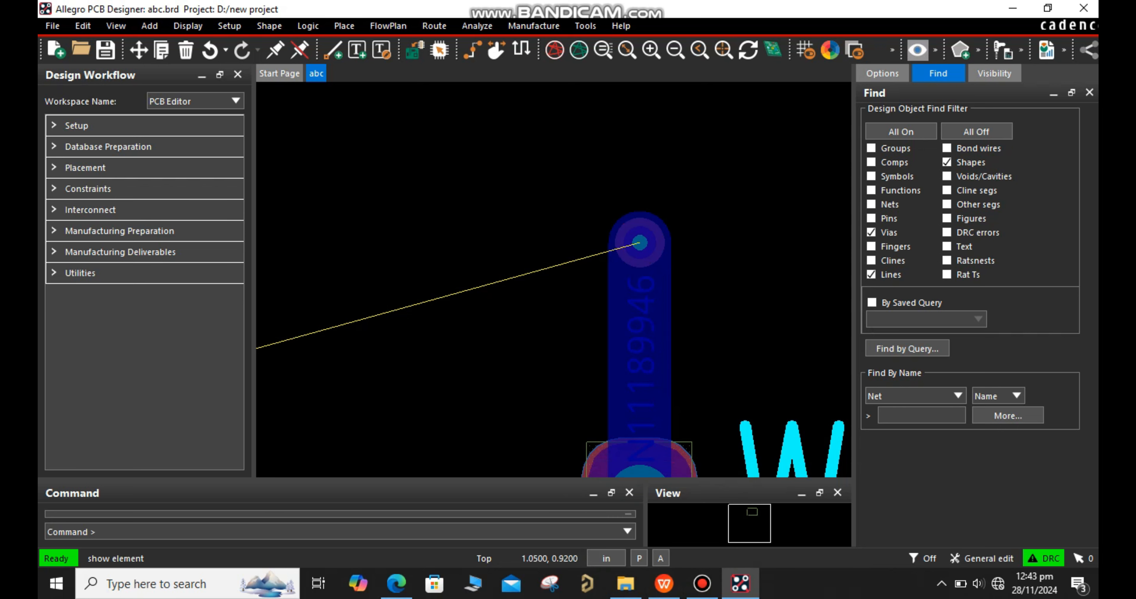
Show the W5 via's element details again, enlarge the report and highlight its padstack name
left_click(640, 243)
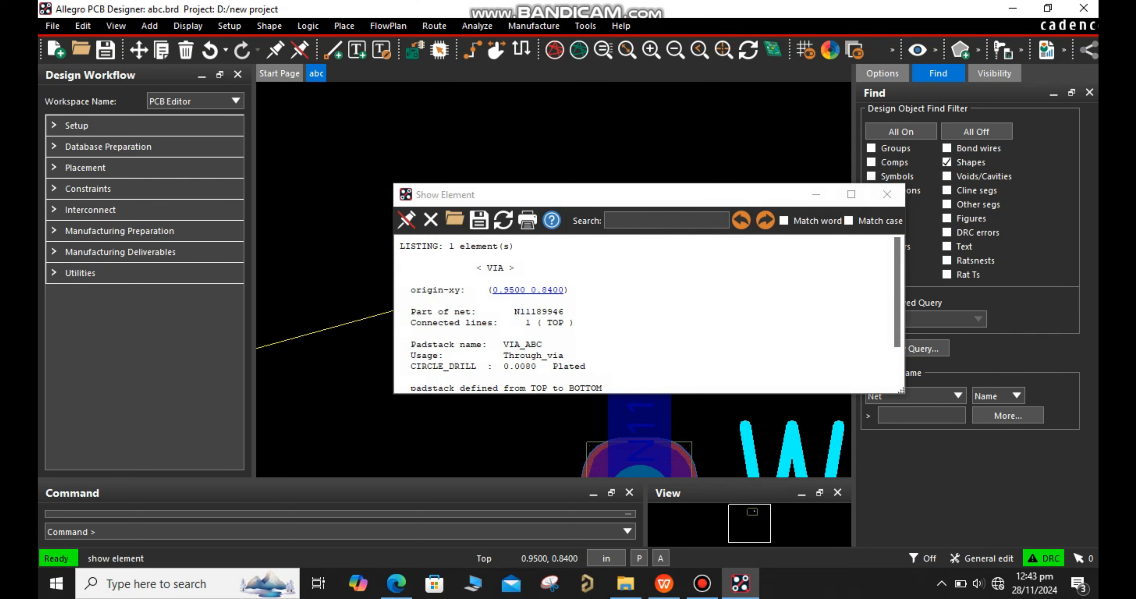
left_click_drag(620, 394, 619, 401)
left_click_drag(612, 500, 613, 513)
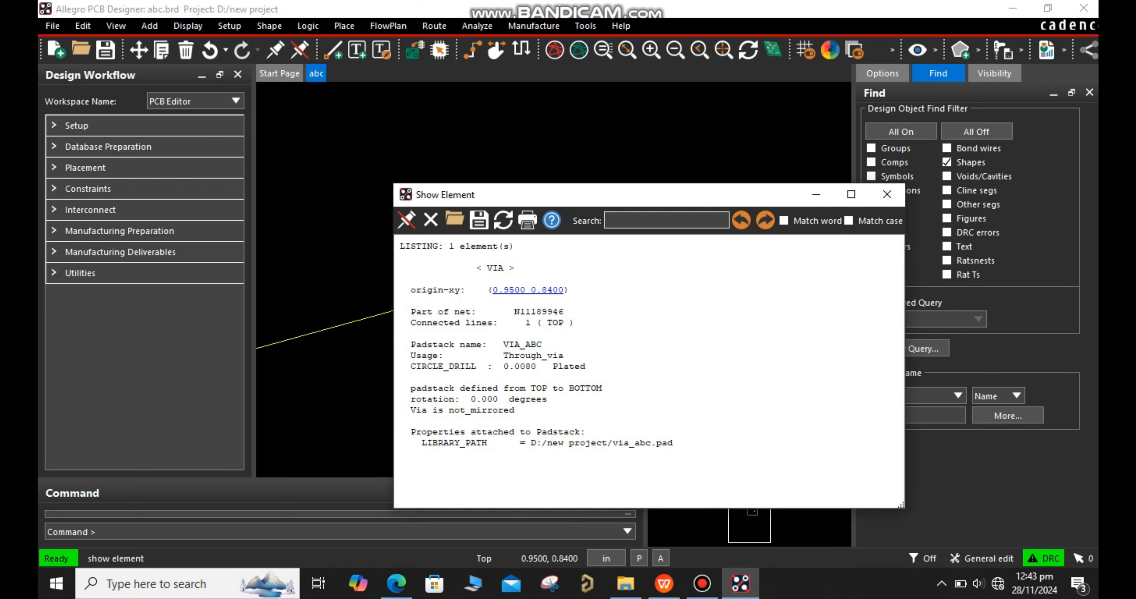
left_click_drag(553, 347, 400, 348)
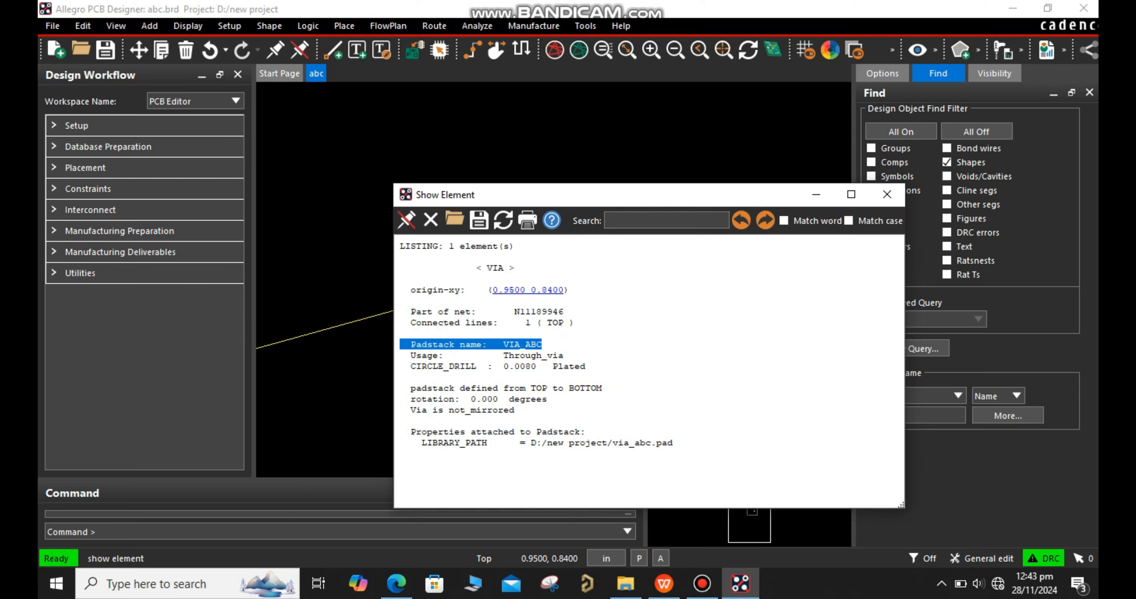
Set the board's design user units to Mils and close the design parameters
left_click(606, 559)
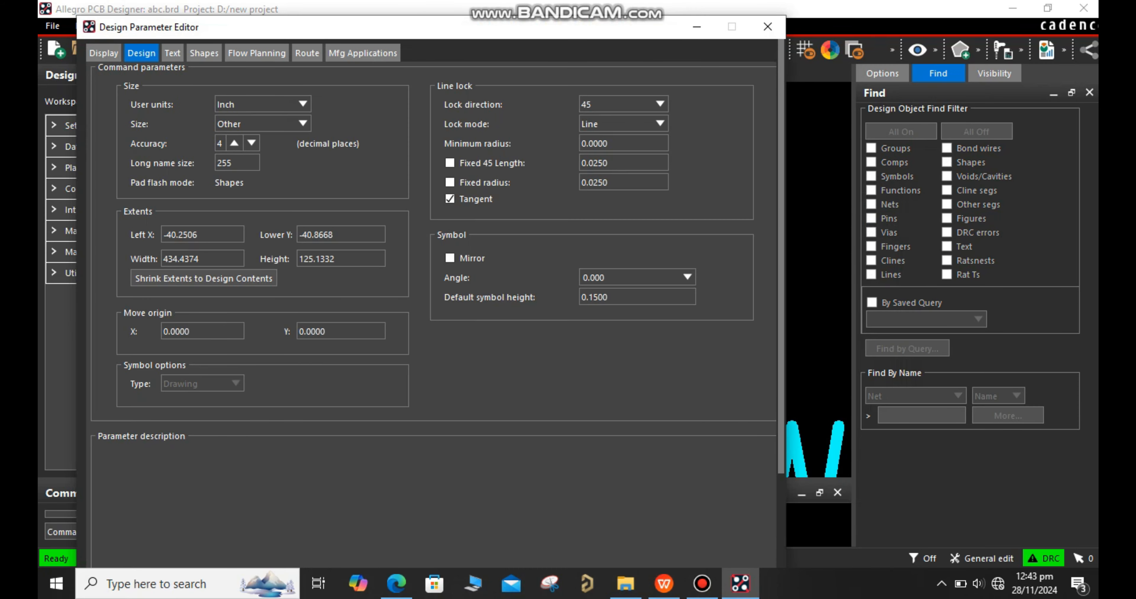
left_click(283, 124)
left_click(282, 124)
left_click(282, 105)
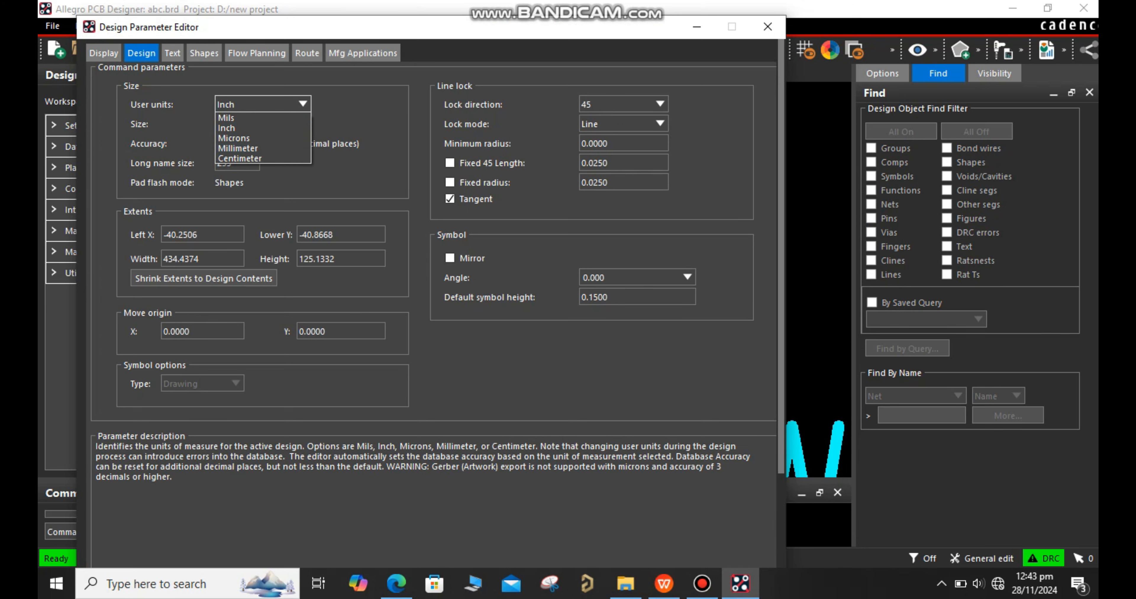
left_click(247, 118)
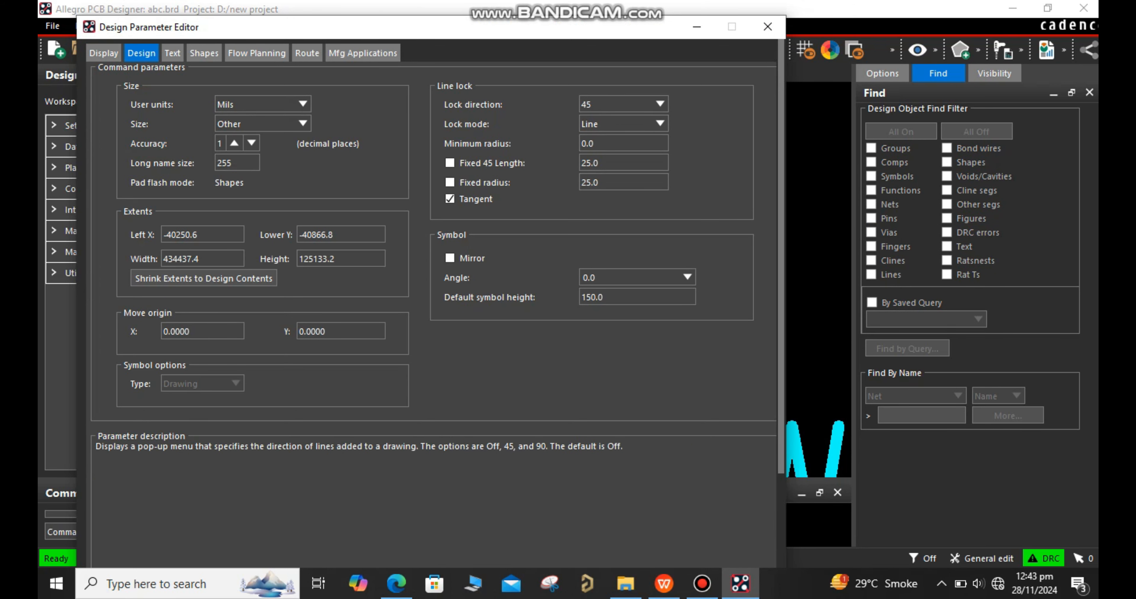
scroll(435, 275, "down", 2)
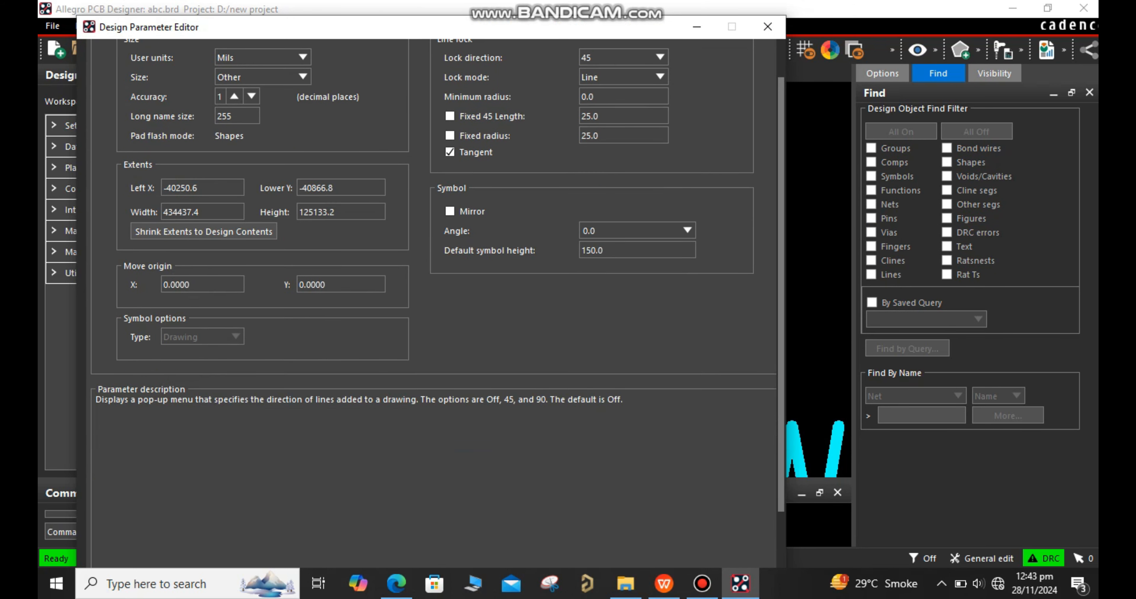
scroll(435, 276, "down", 3)
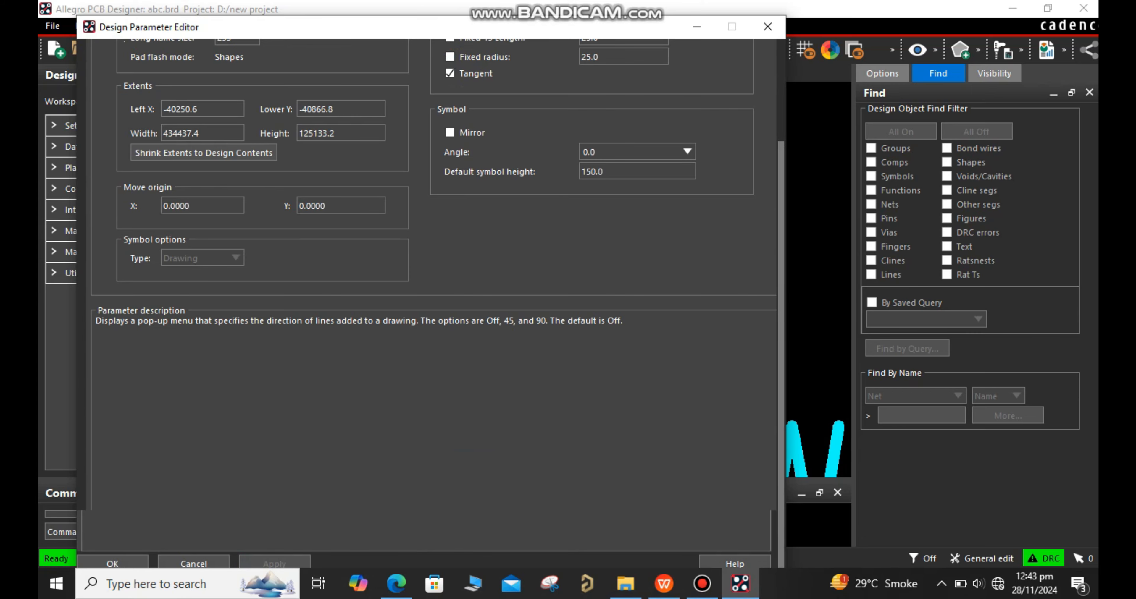
left_click(768, 27)
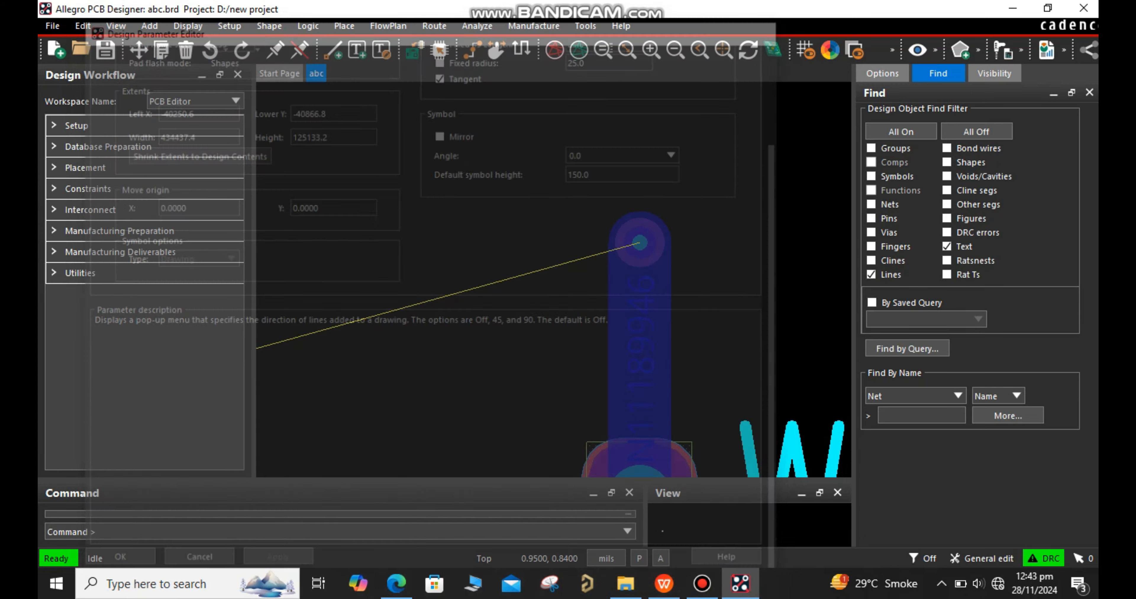
Examine the W5 via's padstack name, usage and drill size in mils, and close the element report
left_click(918, 50)
left_click(640, 243)
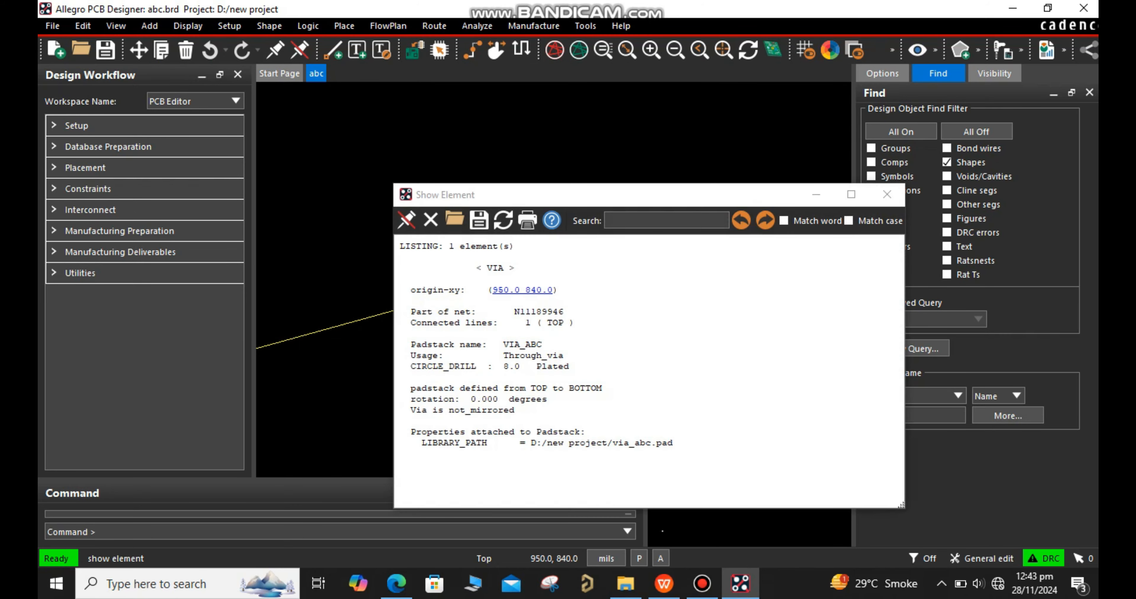
left_click_drag(405, 344, 564, 366)
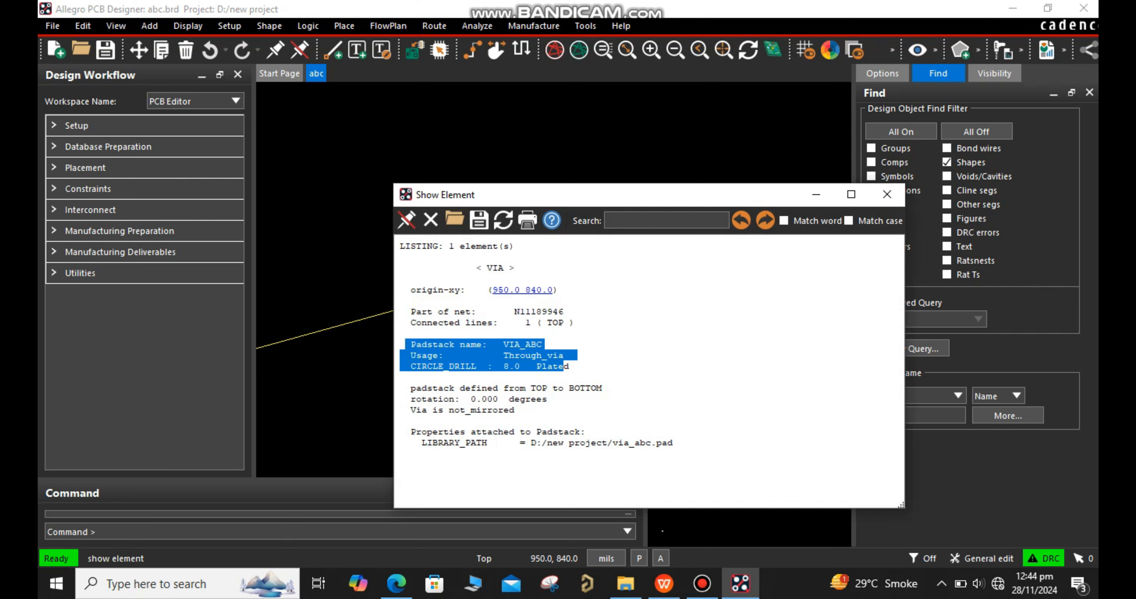
left_click(887, 195)
Save the board under its existing name abc.brd in the D:/new project folder
scroll(433, 435, "down", 5)
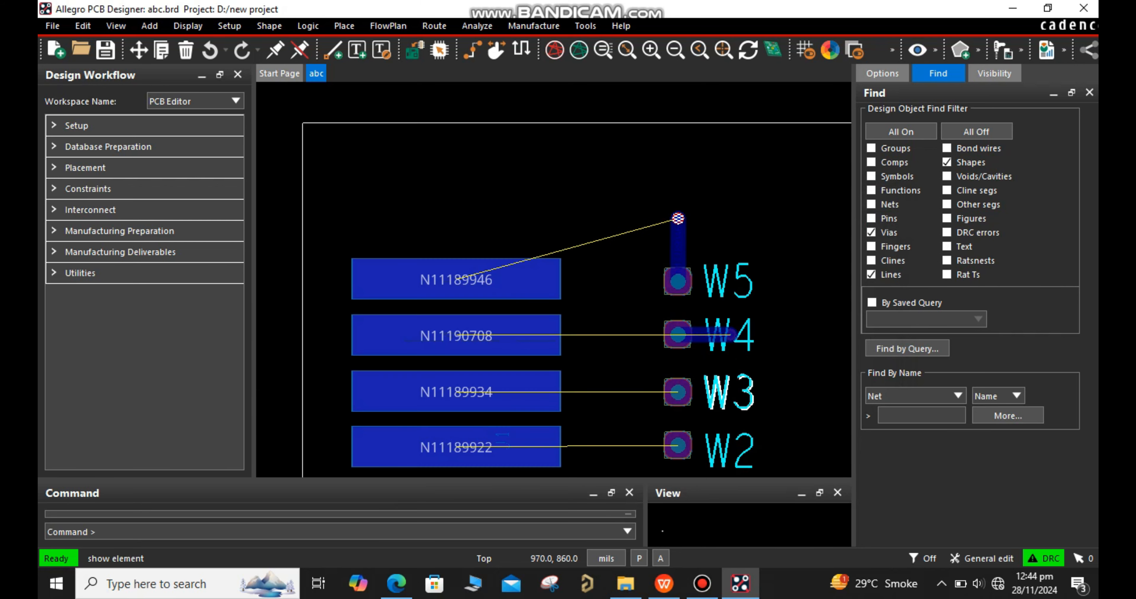
left_click(105, 51)
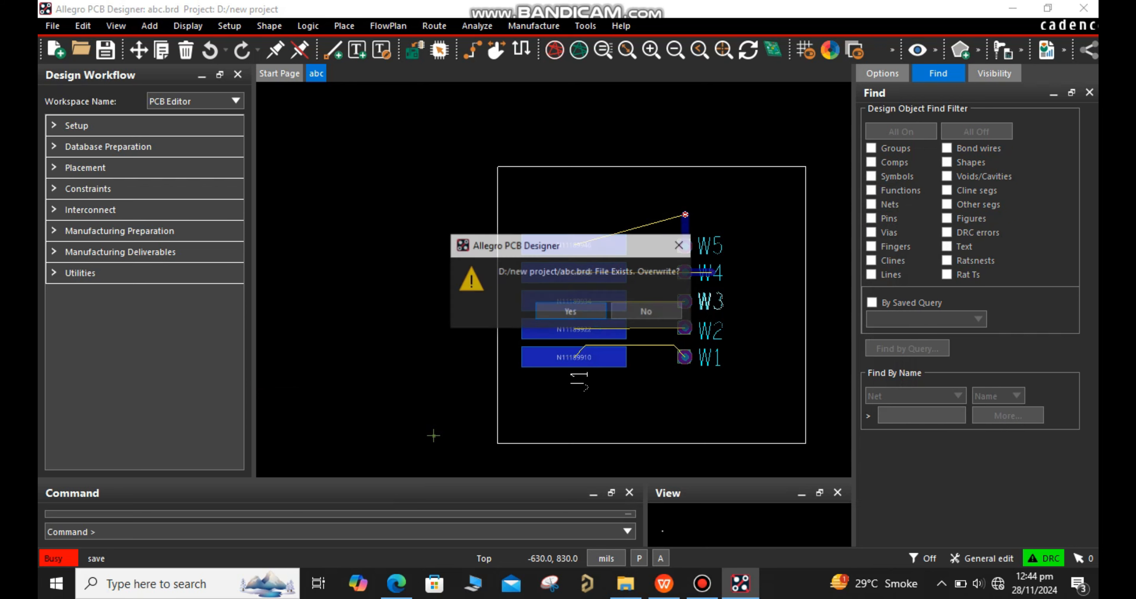